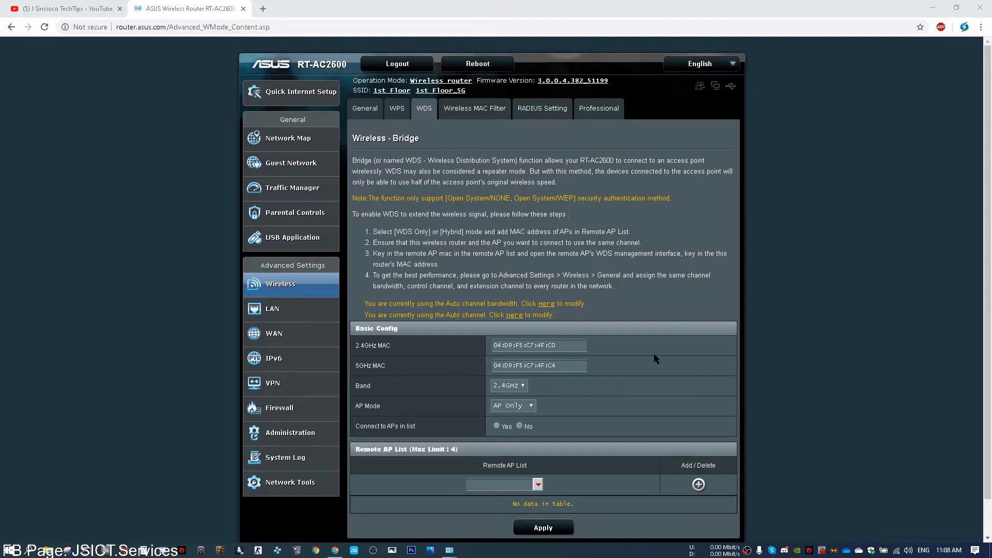
Step: Add the Main access point to the Remote AP List
left_click(538, 484)
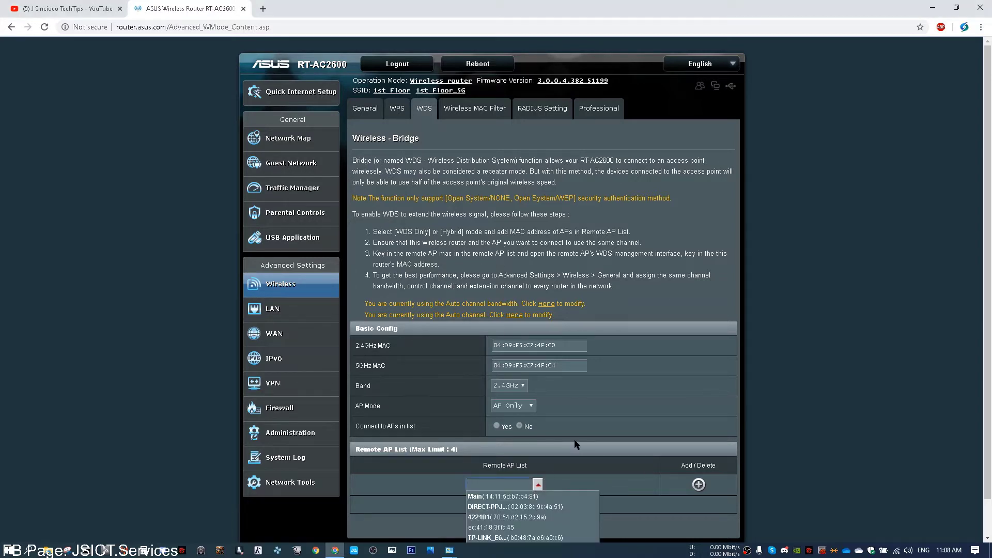
scroll(555, 478, "down", 1)
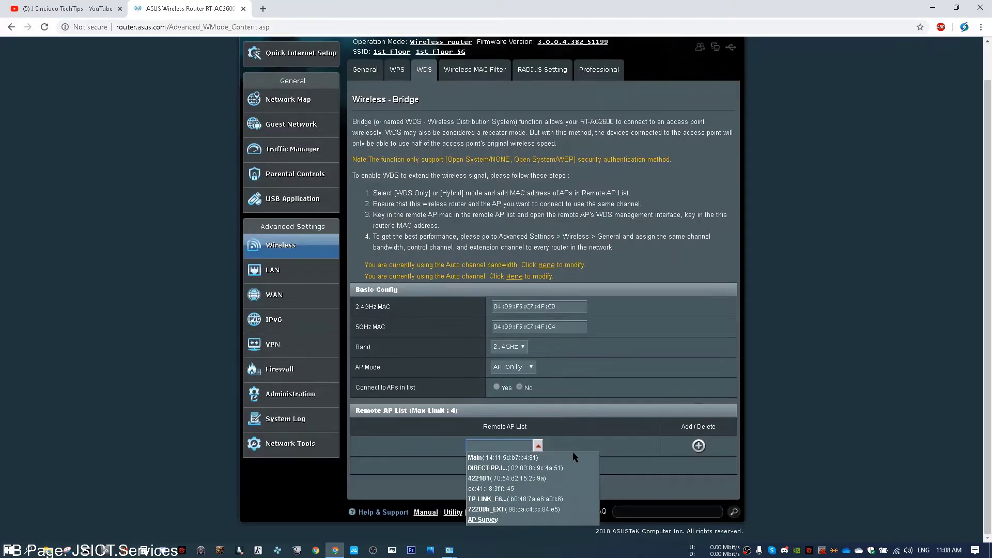
left_click(499, 458)
left_click(696, 448)
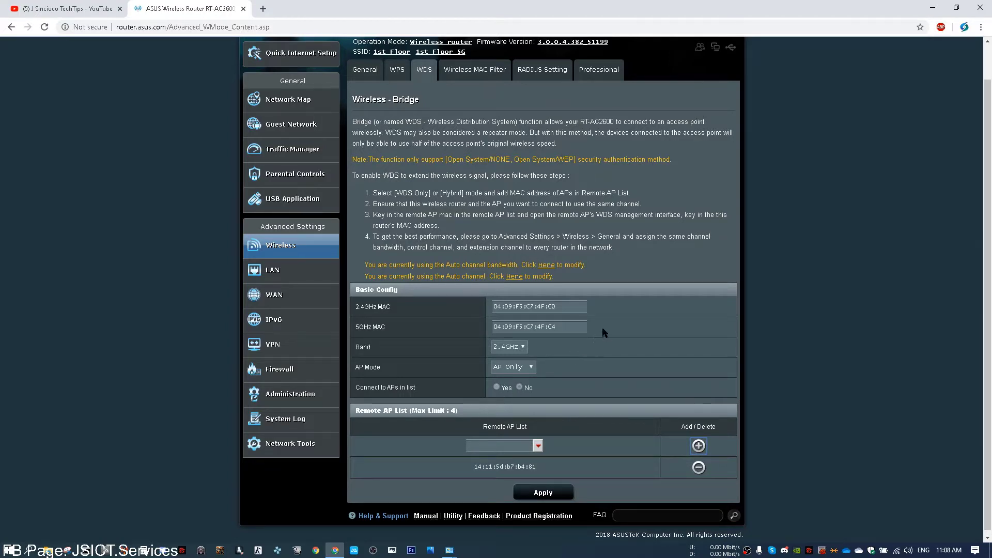
Step: Set AP Mode to Hybrid and apply the bridge settings
left_click(534, 369)
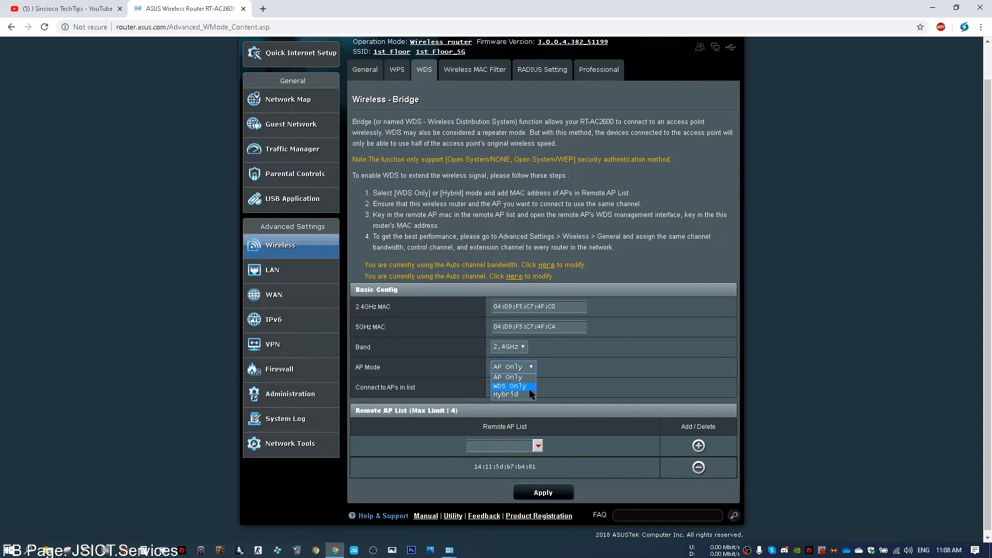
left_click(529, 395)
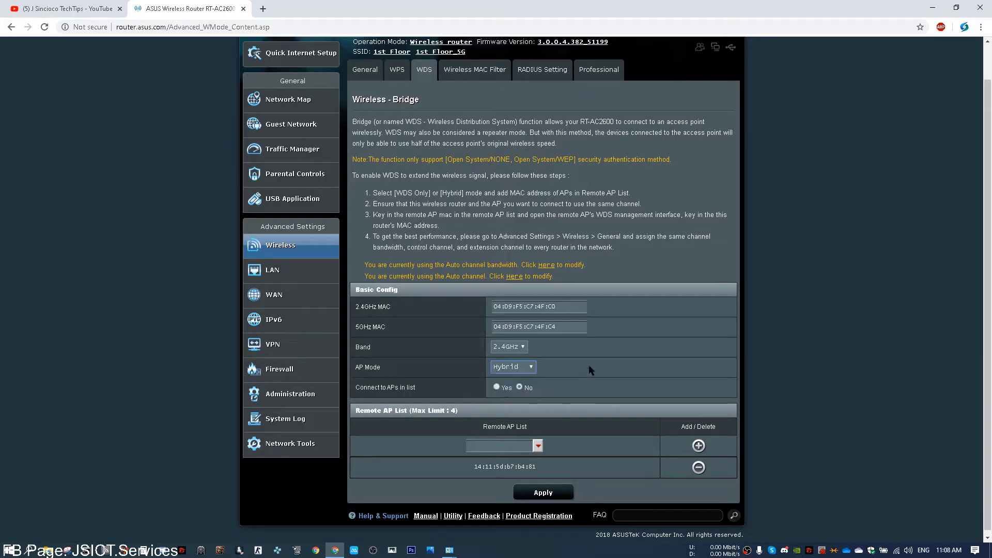
left_click(549, 491)
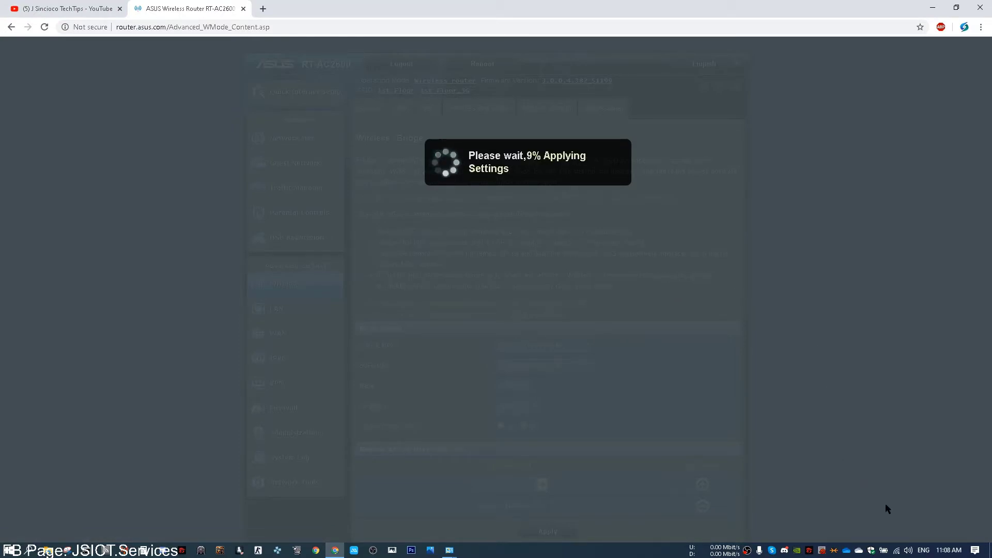
Step: Turn off the computer's Wi-Fi from the Windows network flyout while the settings apply
left_click(896, 550)
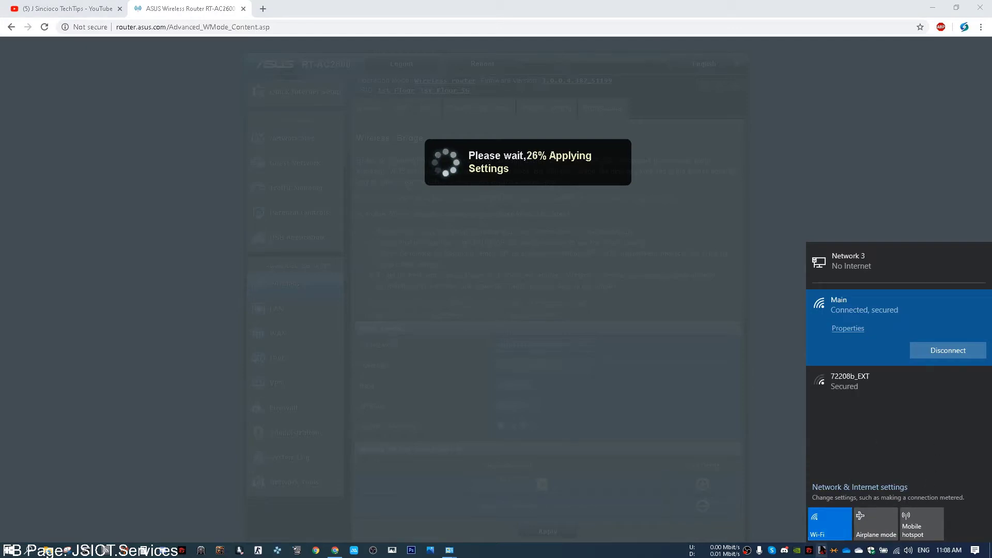
left_click(821, 549)
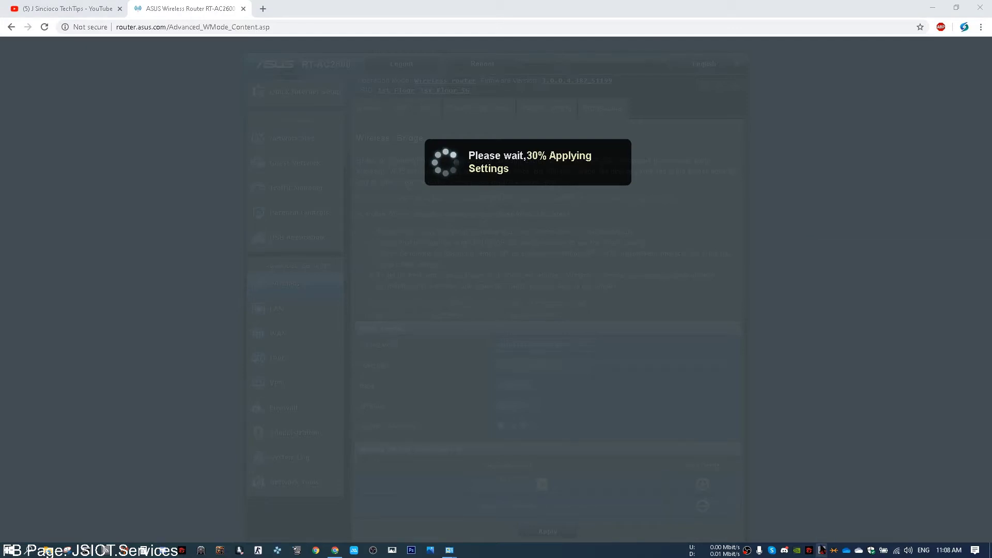
left_click(896, 550)
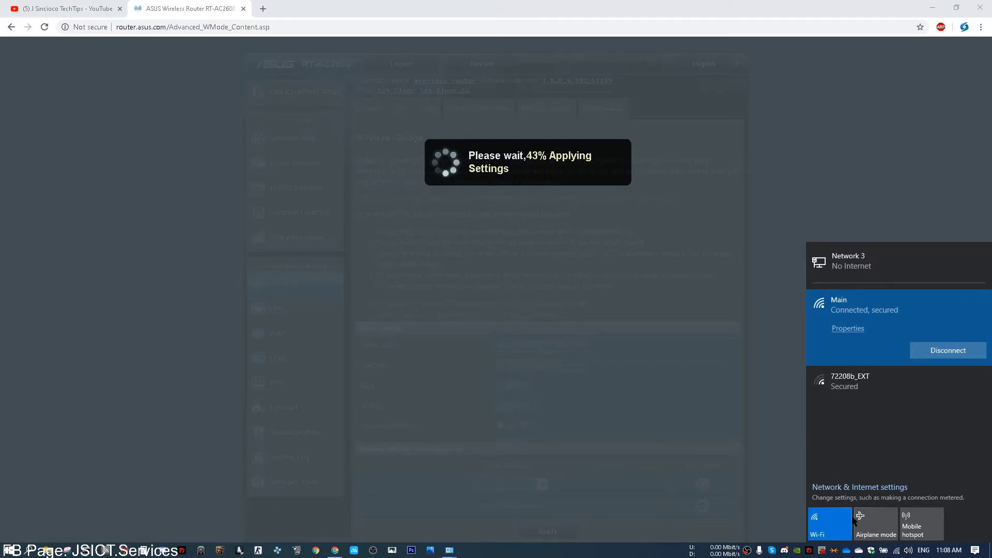
left_click(836, 519)
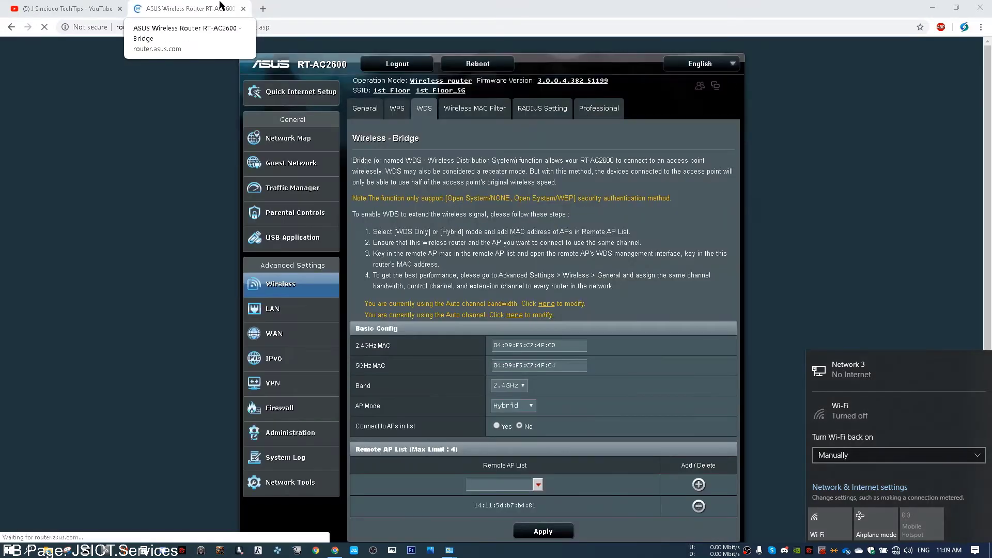
Step: Go to the 2.4GHz Wireless - General page through the channel bandwidth 'Here' link
left_click(117, 204)
scroll(115, 207, "down", 1)
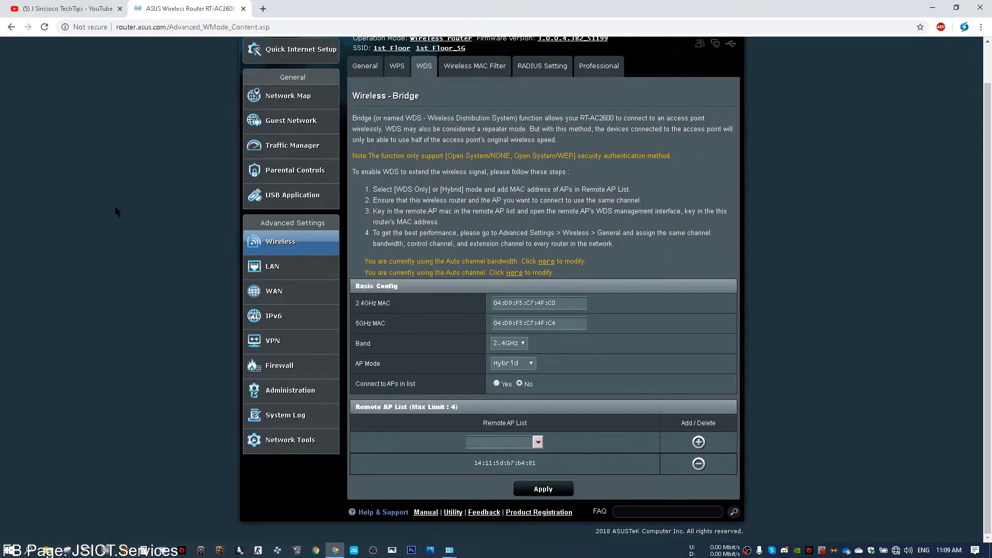
scroll(115, 201, "up", 1)
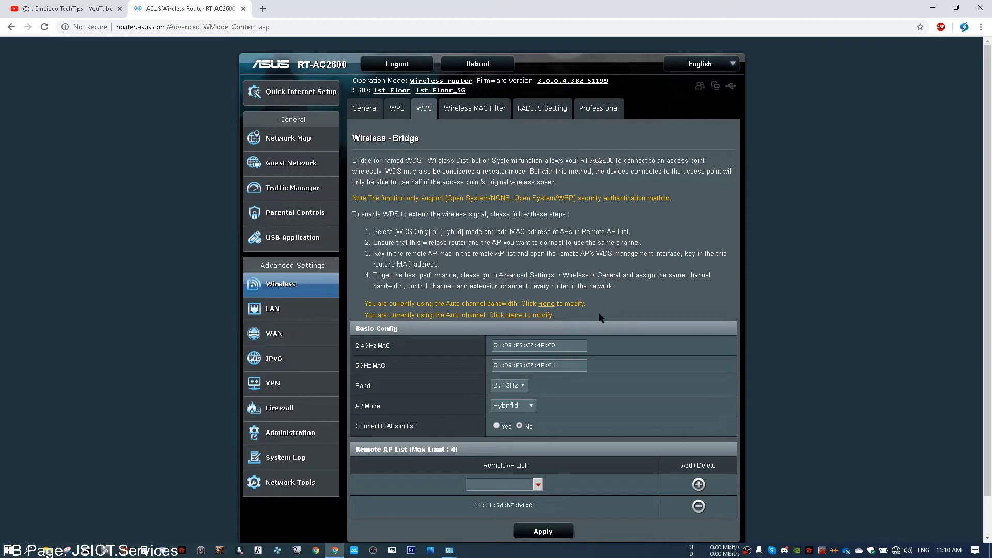
left_click(543, 303)
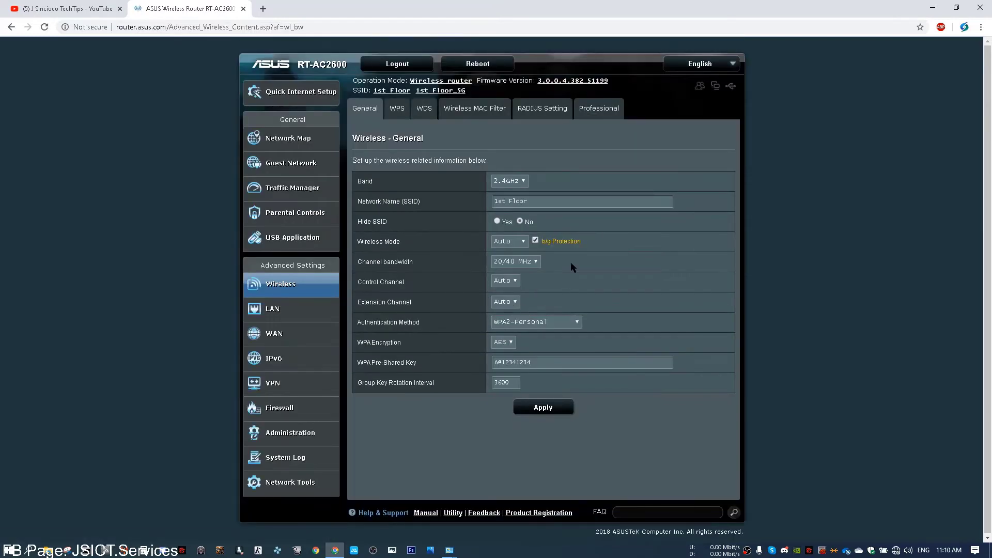
Step: Change the 2.4GHz Control Channel from Auto to 1, keeping Wireless Mode Auto, and apply
left_click(523, 241)
left_click(524, 242)
left_click(504, 282)
left_click(508, 302)
left_click(555, 408)
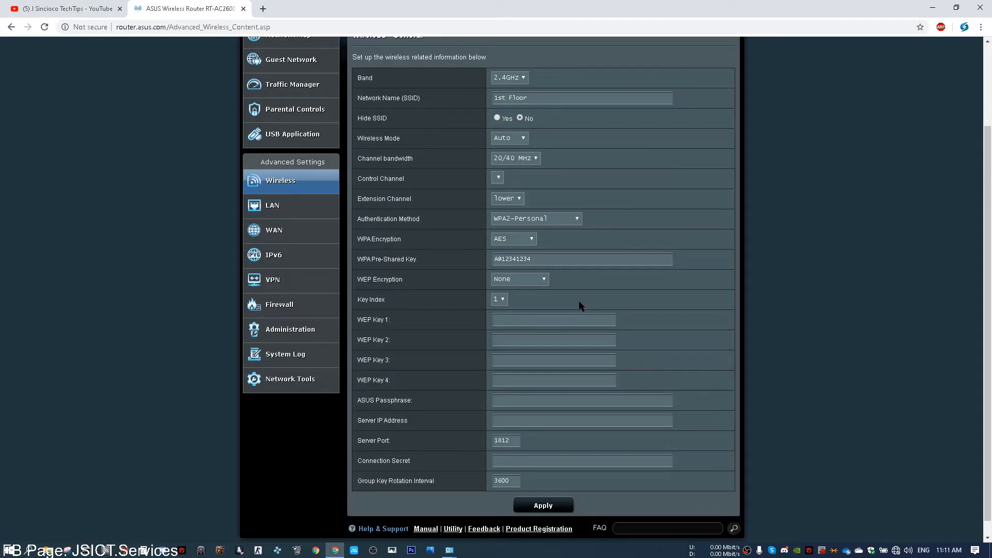
Step: Revisit the WDS page, then return to Wireless - General showing Control Channel 1, Extension Above
scroll(579, 305, "up", 2)
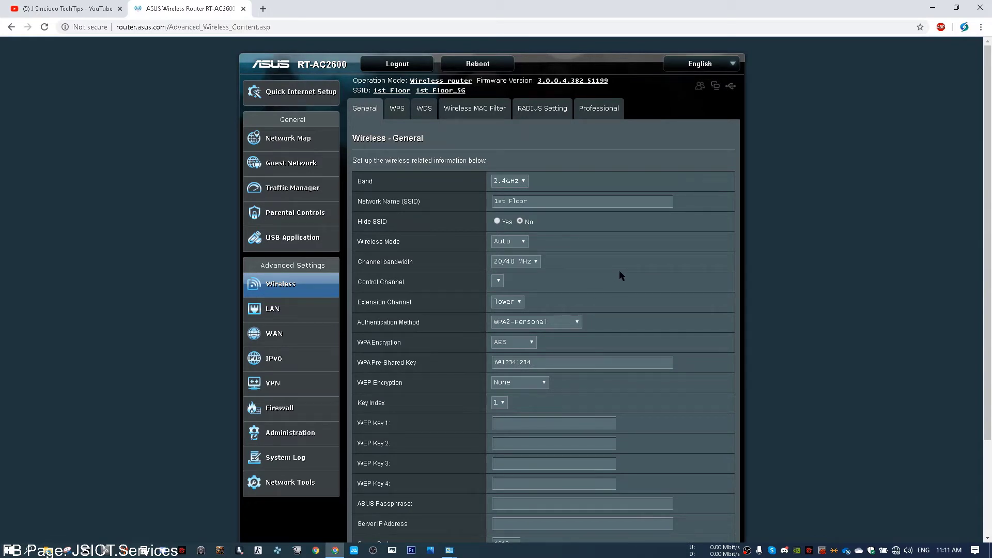
scroll(621, 275, "down", 1)
scroll(622, 276, "up", 1)
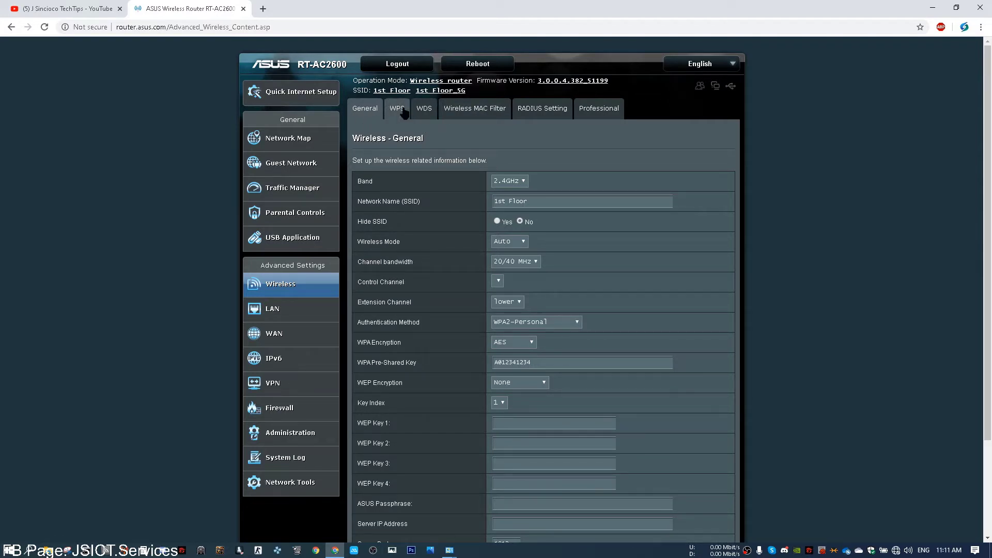
left_click(424, 110)
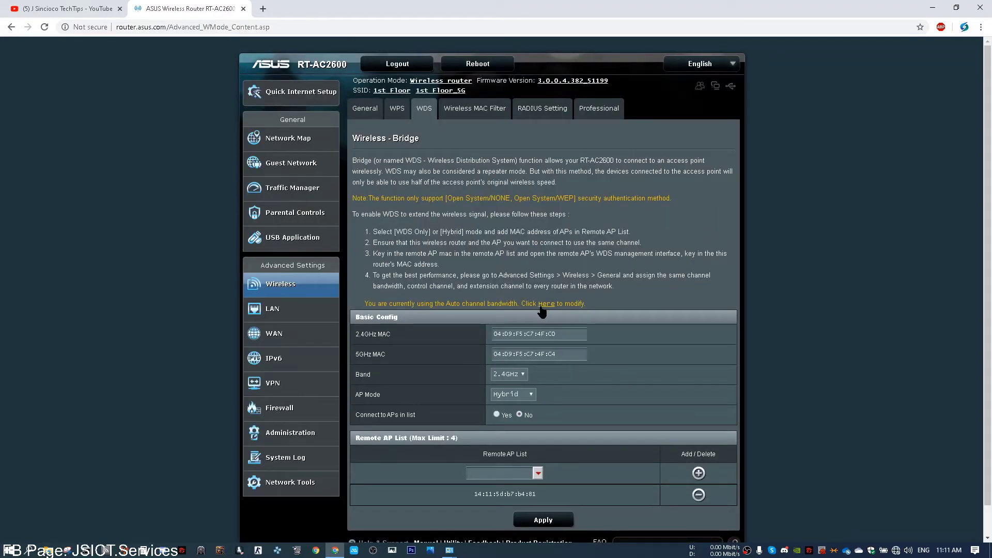
left_click(540, 309)
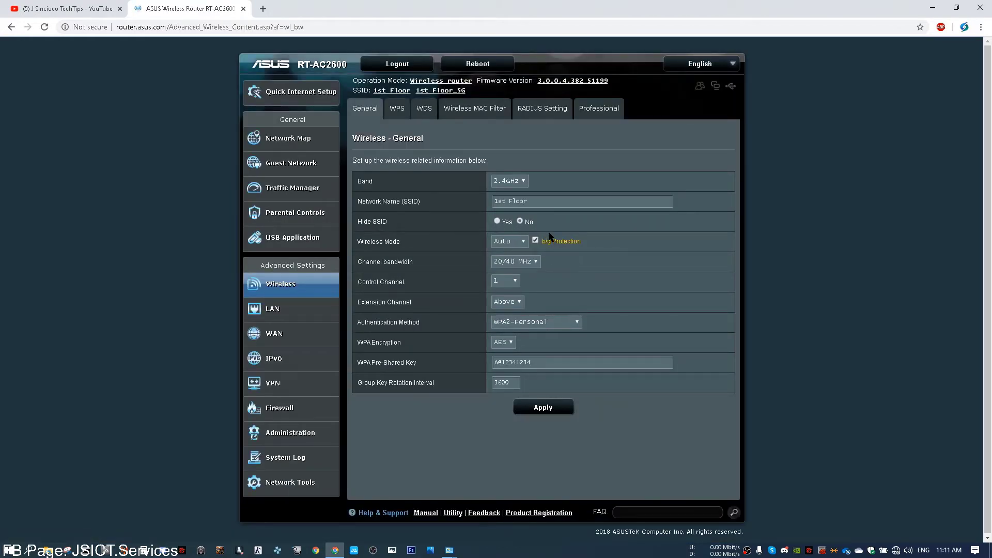
Step: Set the 2.4GHz Wireless Mode to N Only and apply
left_click(516, 242)
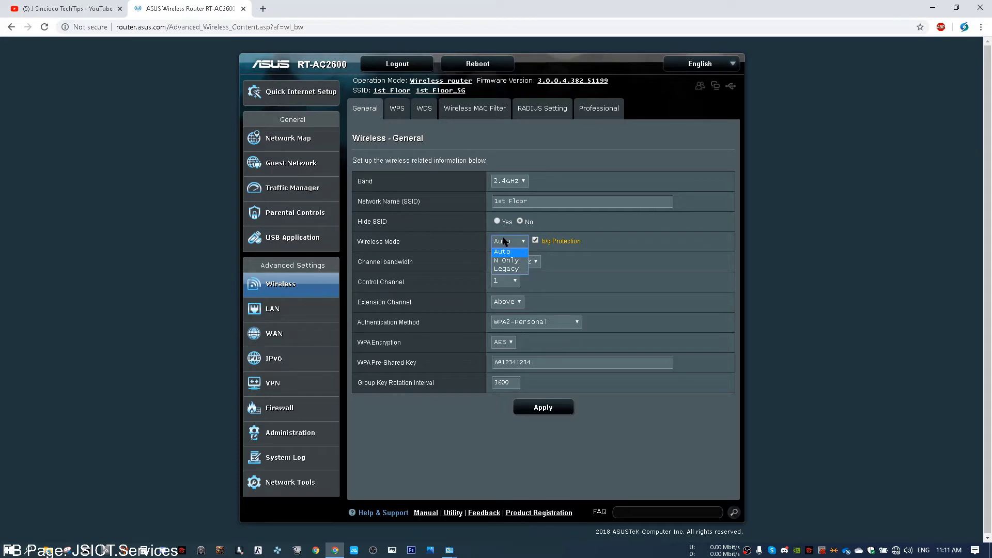
left_click(517, 261)
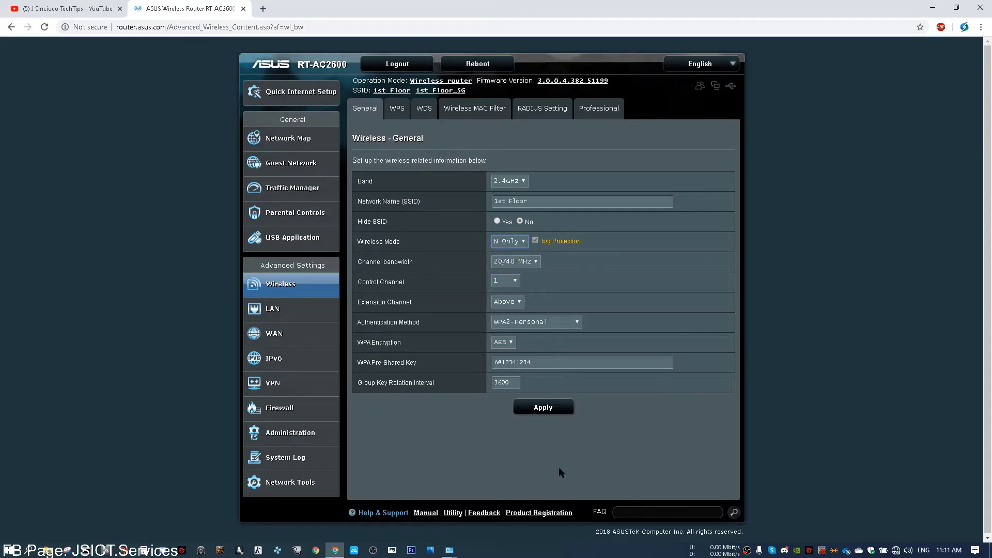
left_click(554, 407)
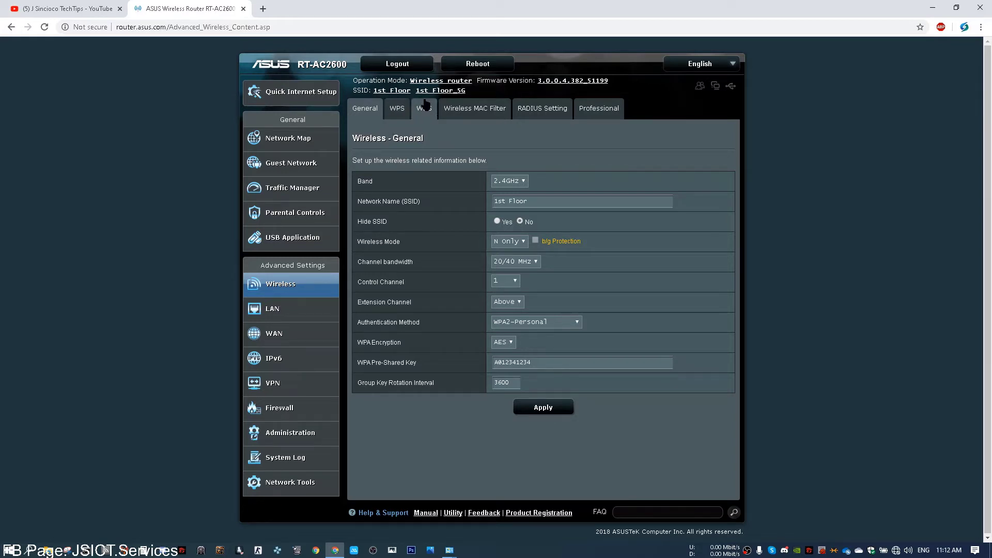
Step: Switch the Operation Mode to Access Point (AP) and save
left_click(441, 81)
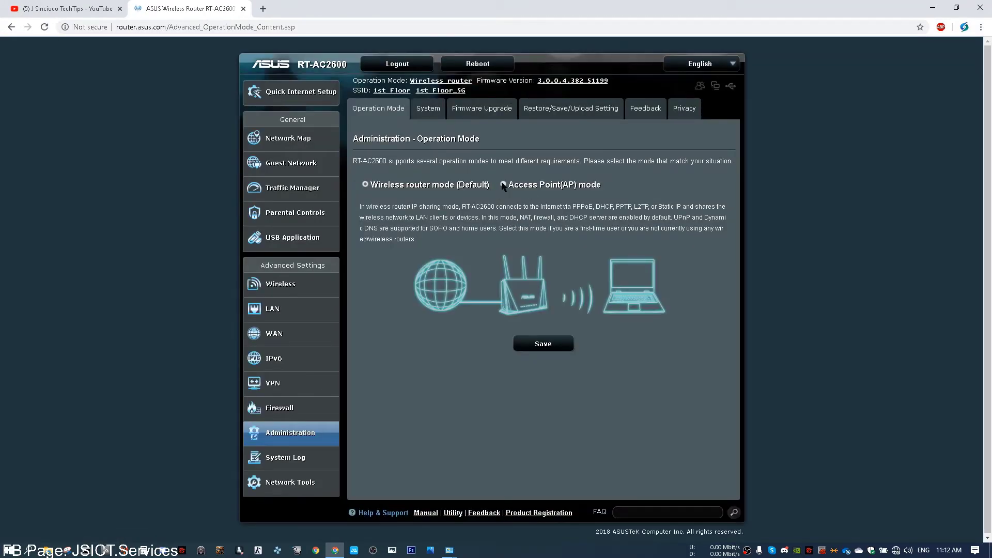
left_click(502, 184)
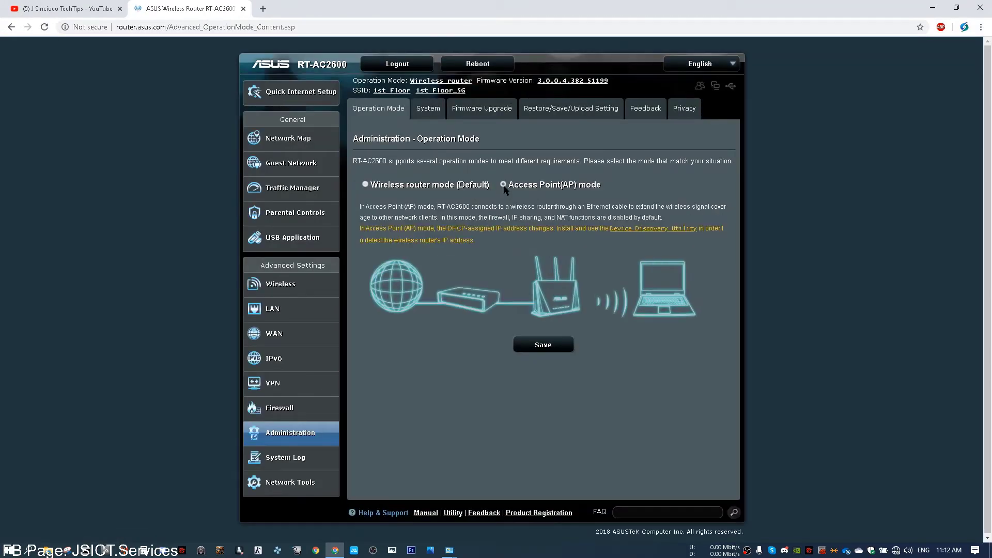
left_click(551, 350)
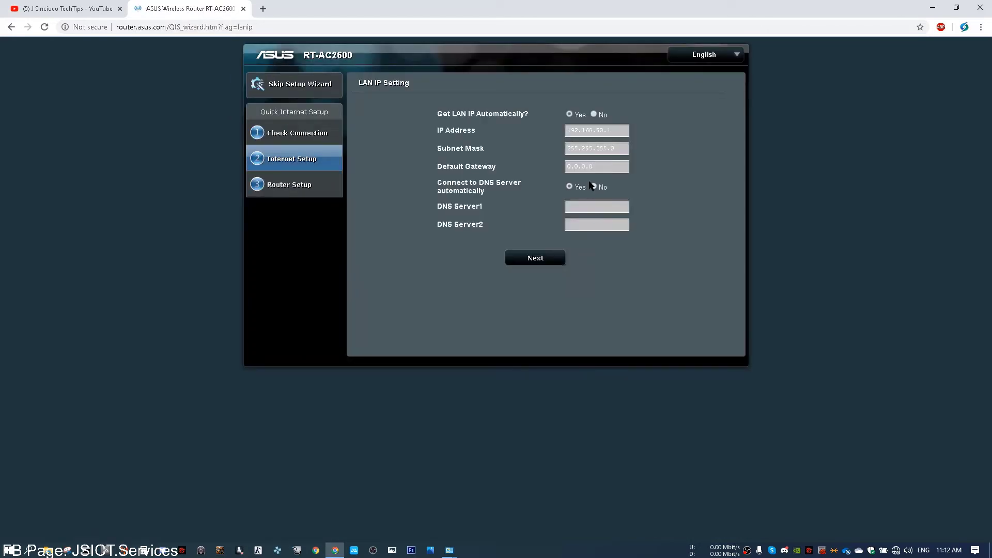
Step: Keep the automatic LAN IP and apply the 1st Floor wireless settings to finish setup
left_click(537, 257)
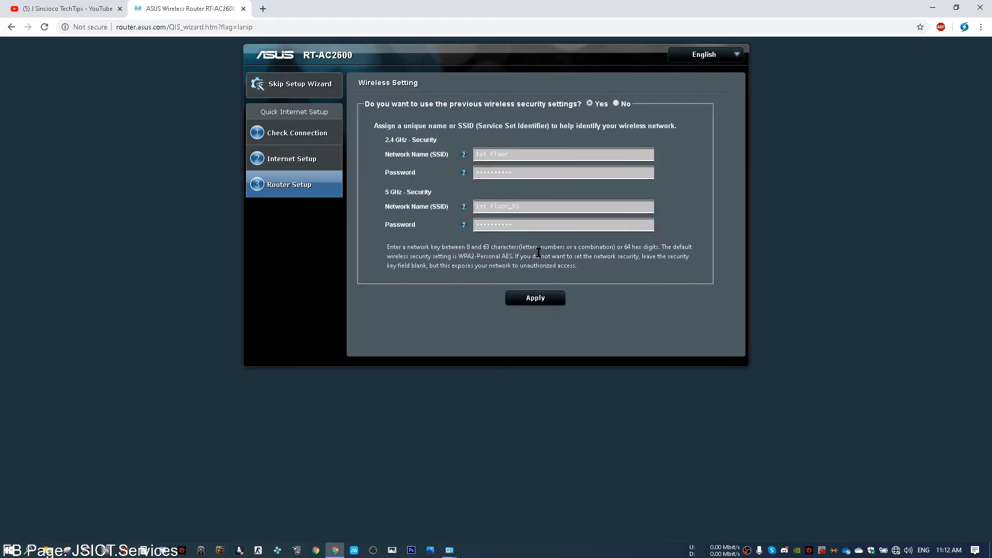
left_click(545, 301)
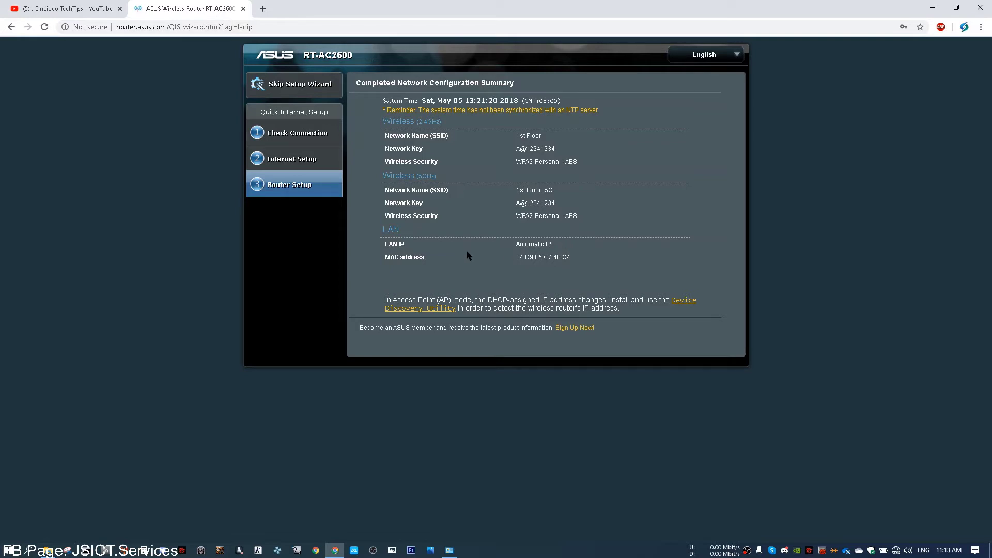
Step: Open the Device Discovery utility download page and bookmark it
left_click(436, 308)
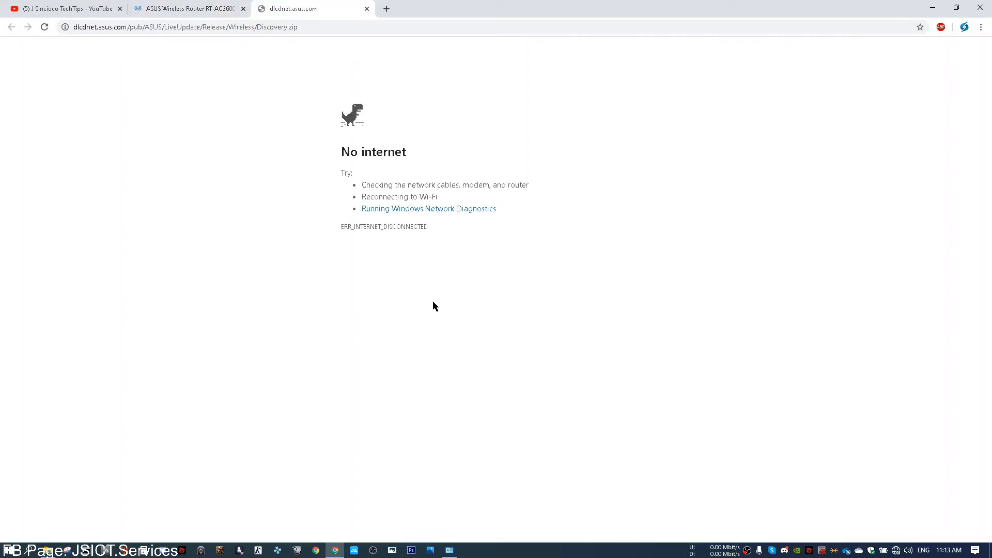
left_click(195, 6)
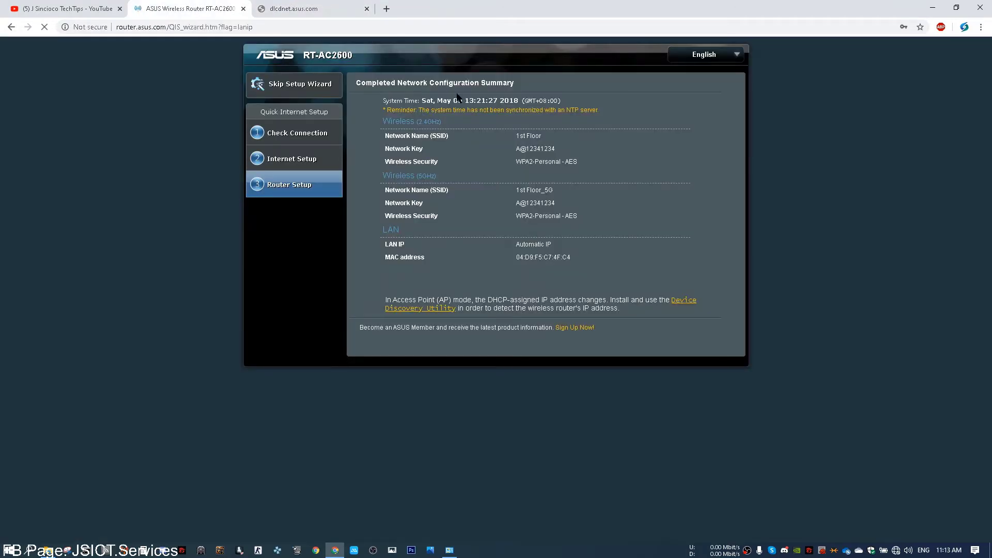
left_click(289, 8)
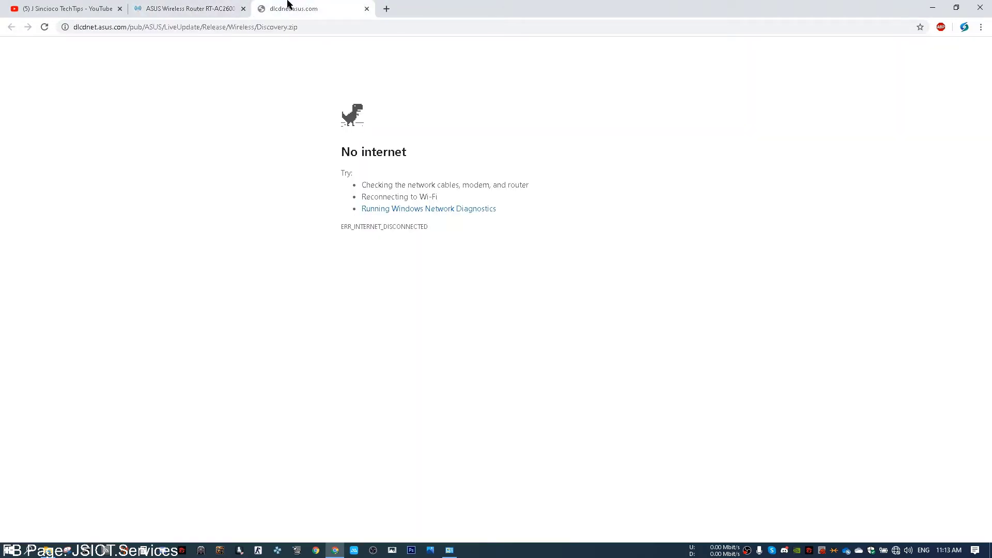
left_click(919, 27)
left_click(864, 127)
left_click(161, 6)
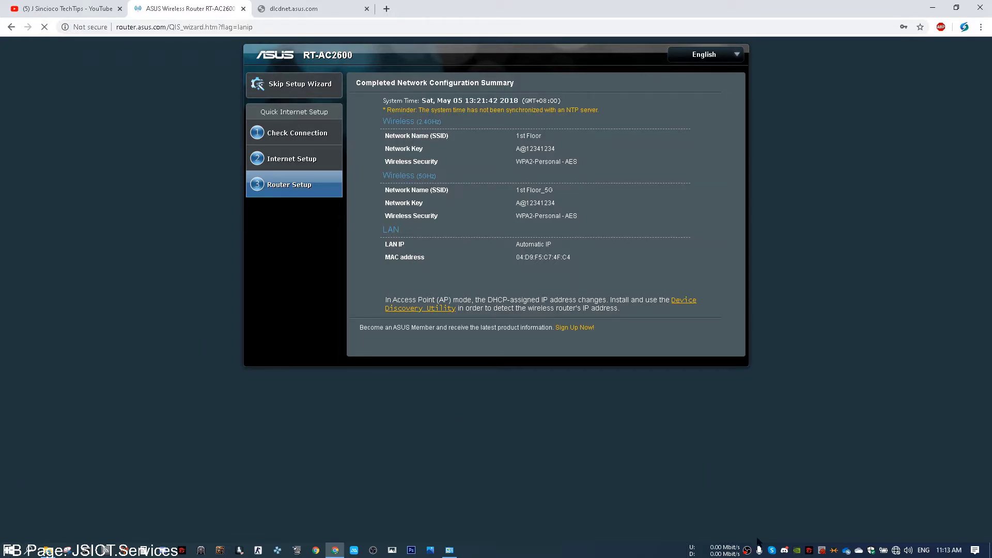
Step: Check the network status, reload the router page, and bring up Network Connections
left_click(895, 551)
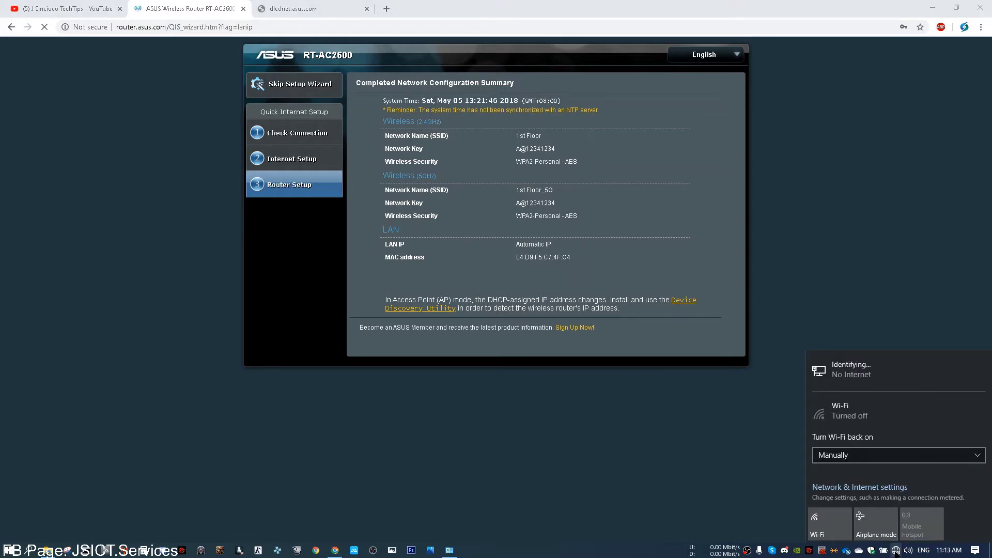
left_click(895, 551)
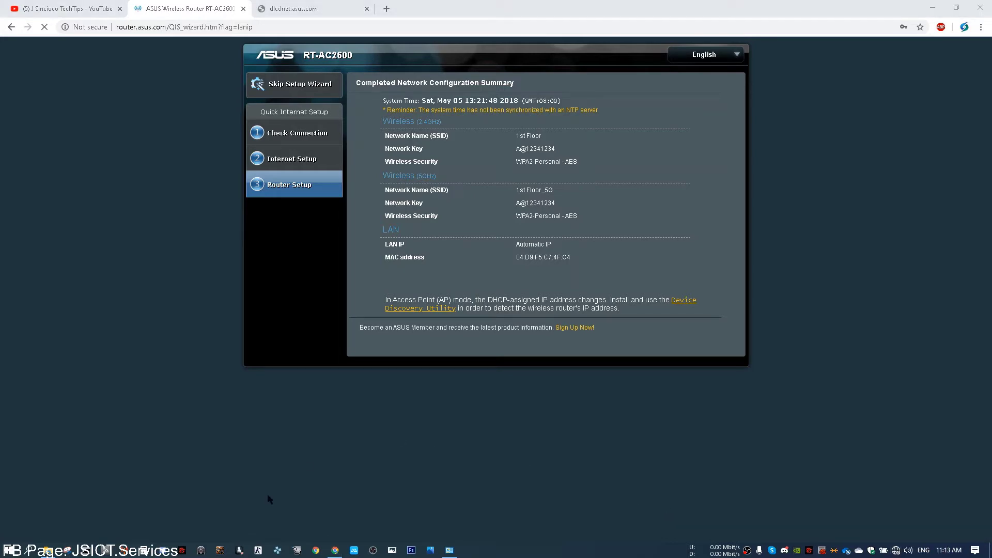
mouse_move(48, 550)
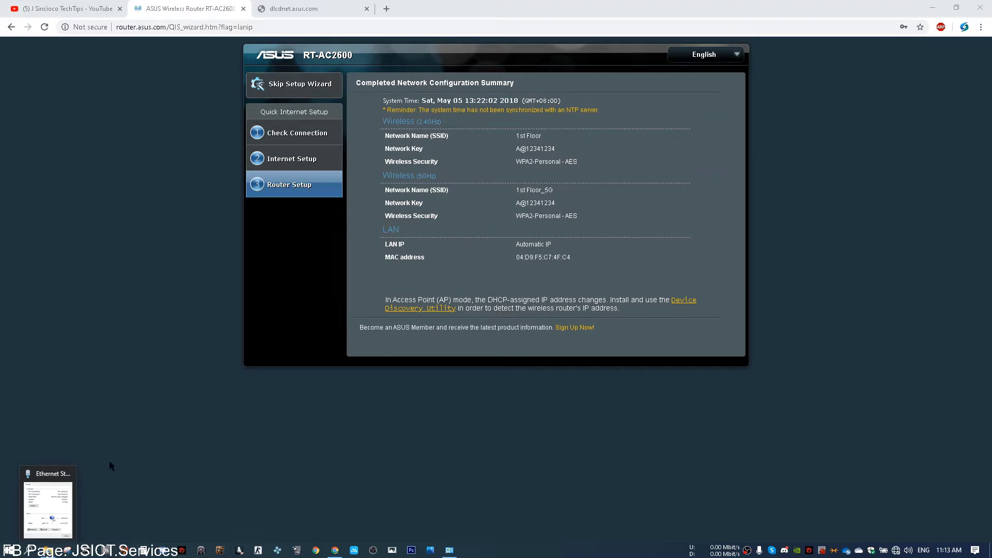
left_click(43, 26)
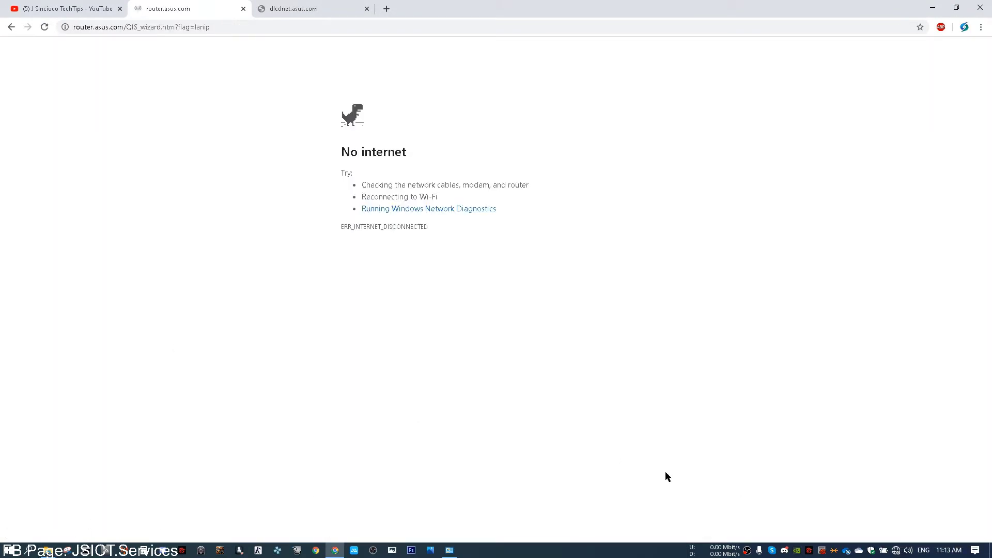
left_click(449, 549)
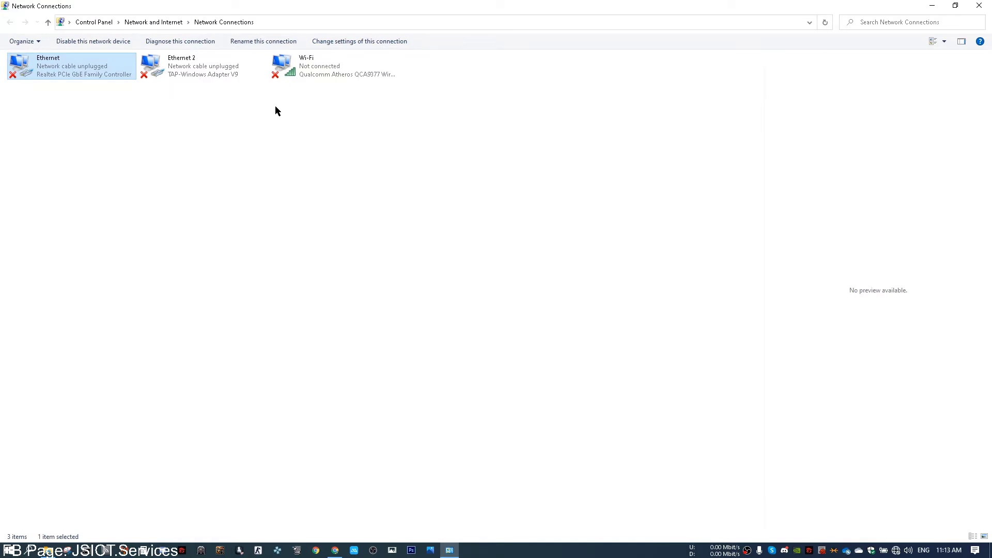
Step: Refresh Network Connections so Ethernet shows Unidentified network, then switch windows
right_click(259, 268)
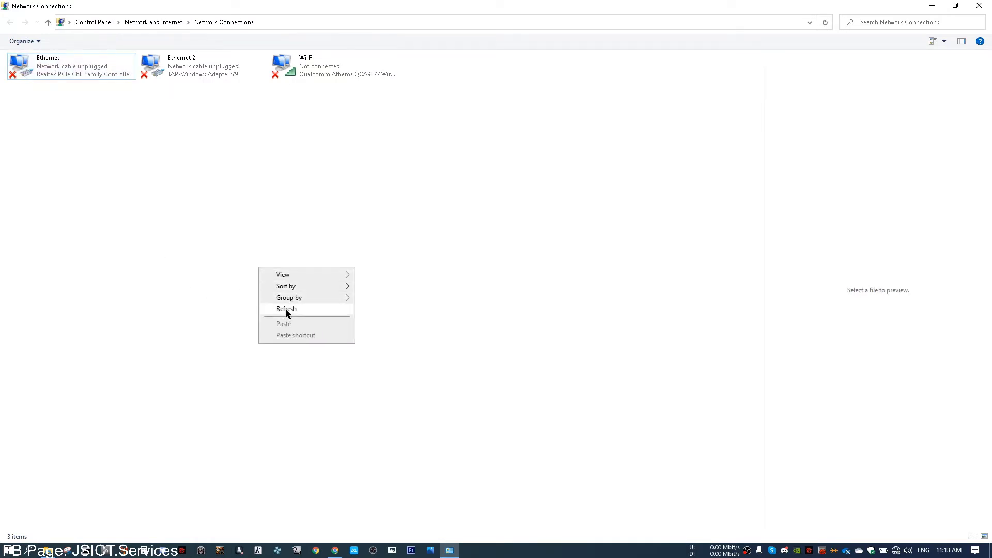
left_click(299, 307)
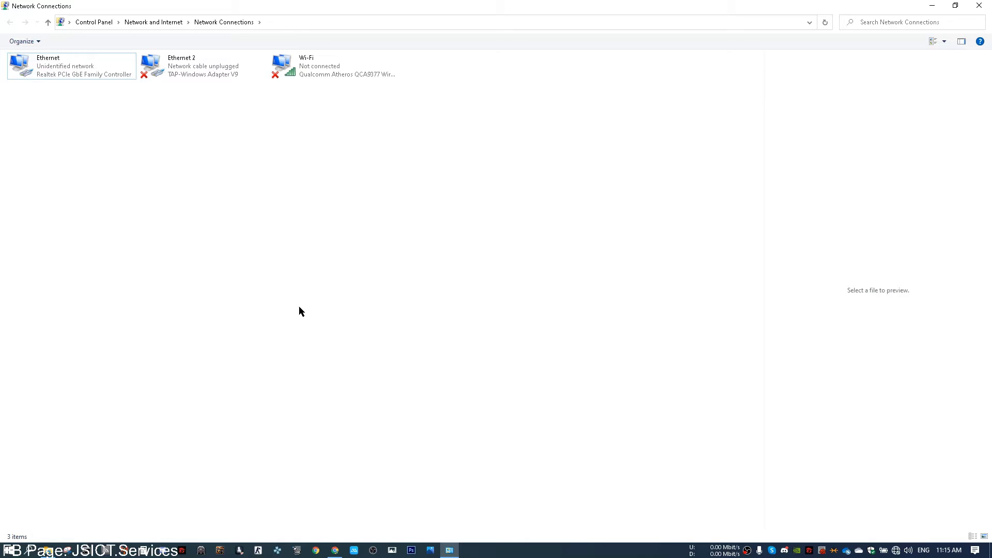
key("alt+Tab")
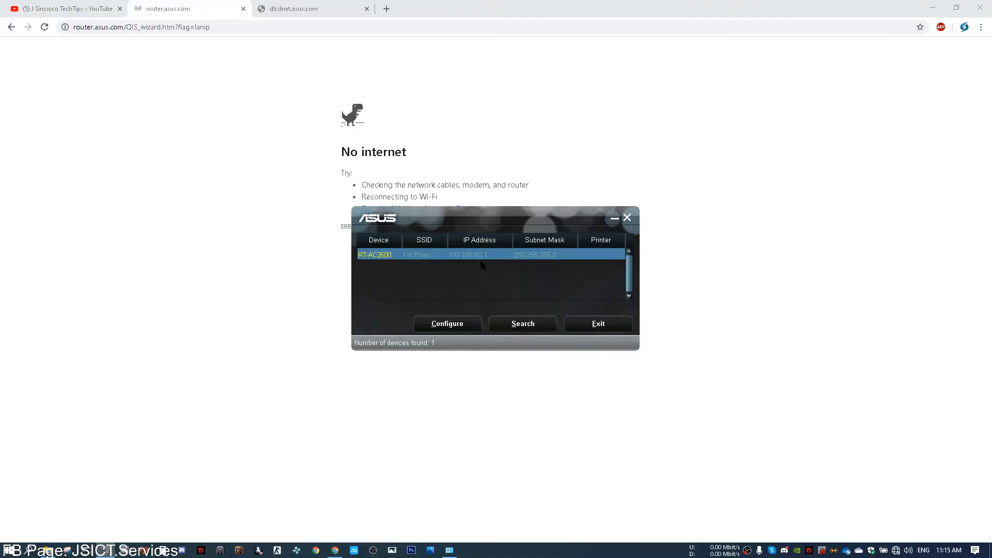
Step: Run ASUS Device Discovery, dismiss the subnet warning, and select the RT-AC2600 found at 192.168.50.1
double_click(483, 261)
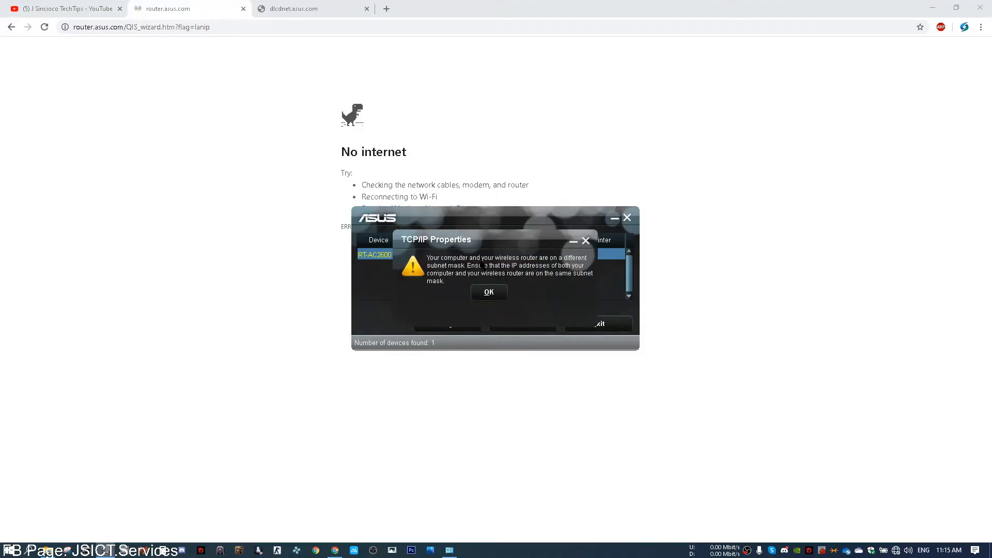
left_click(482, 294)
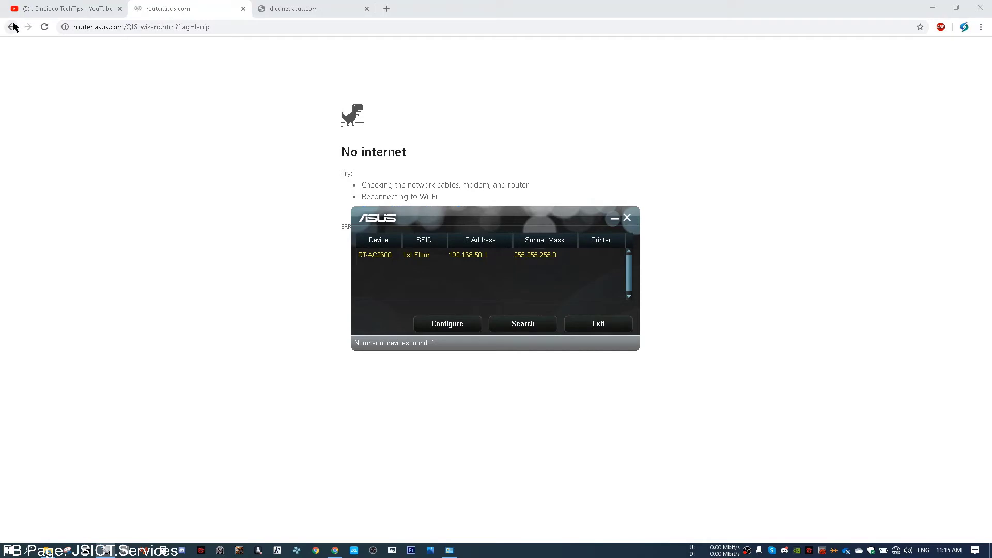
left_click(44, 27)
key("alt+Tab")
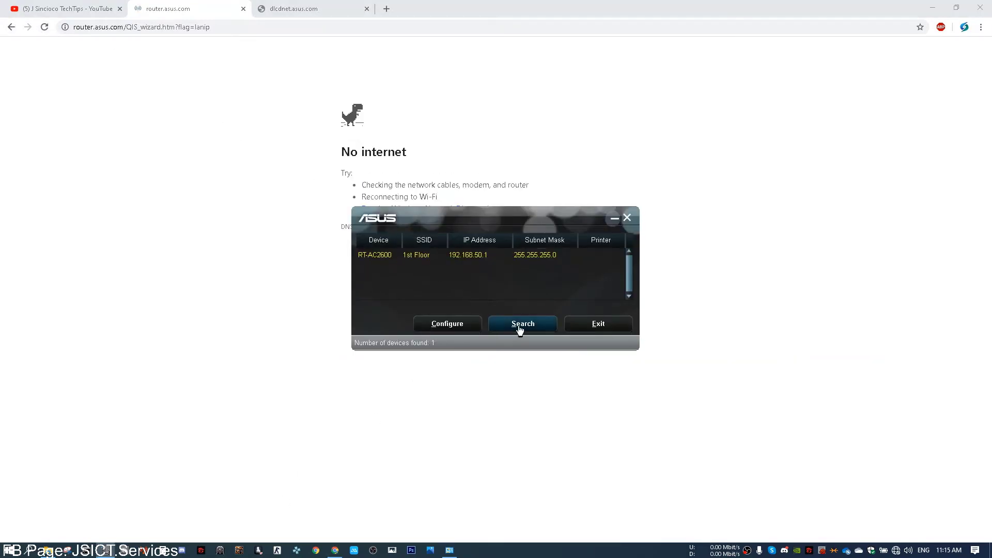
left_click(469, 255)
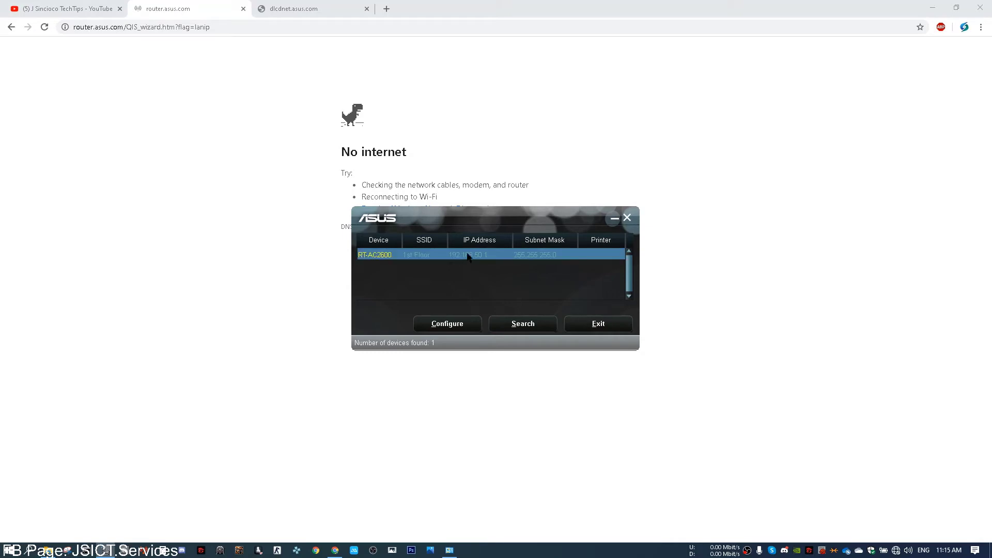
Step: Try opening 192.168.50.1 in Chrome, which reports the address unreachable
left_click(303, 7)
left_click(298, 25)
type("192.168.50.1")
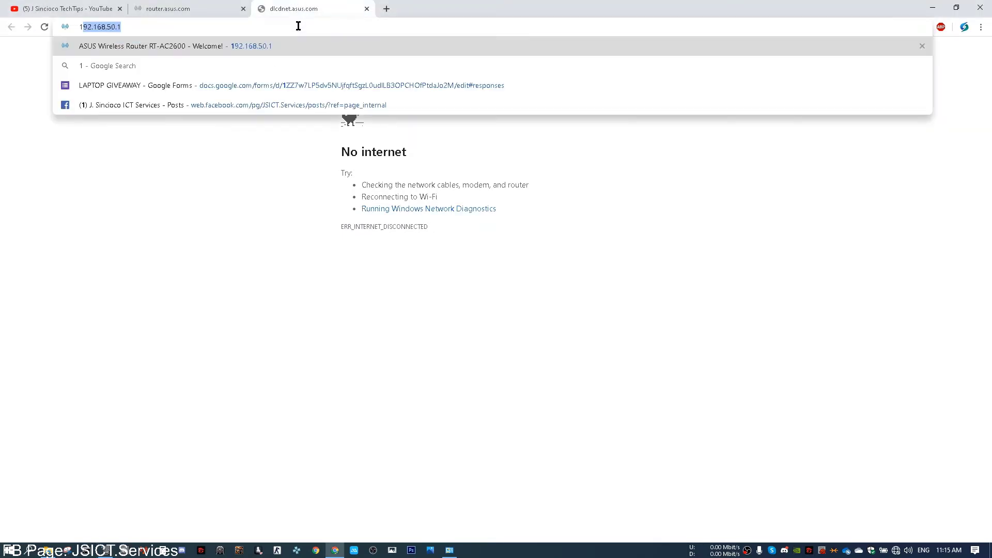
key("Return")
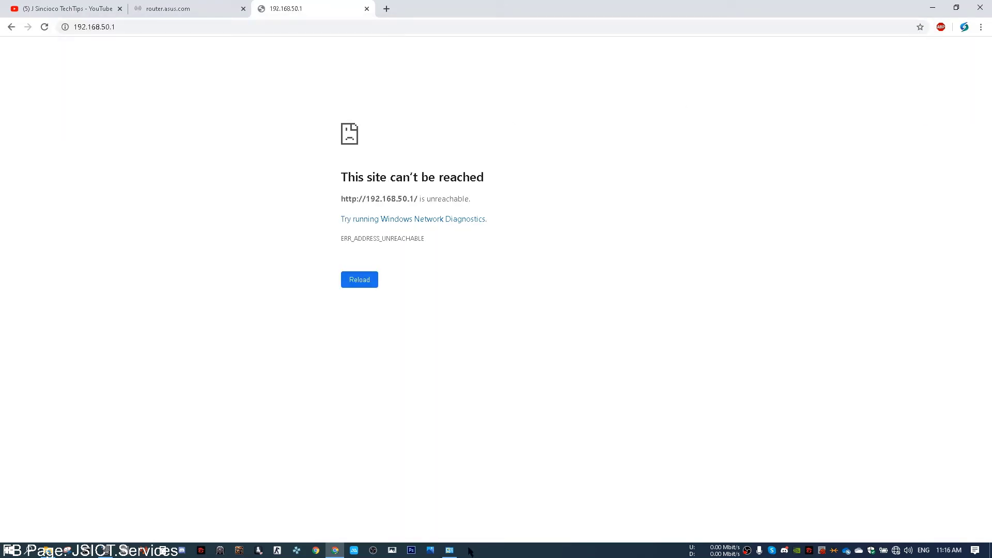
Step: Attempt to bridge the Ethernet connection, then dismiss the network bridge warning
left_click(449, 550)
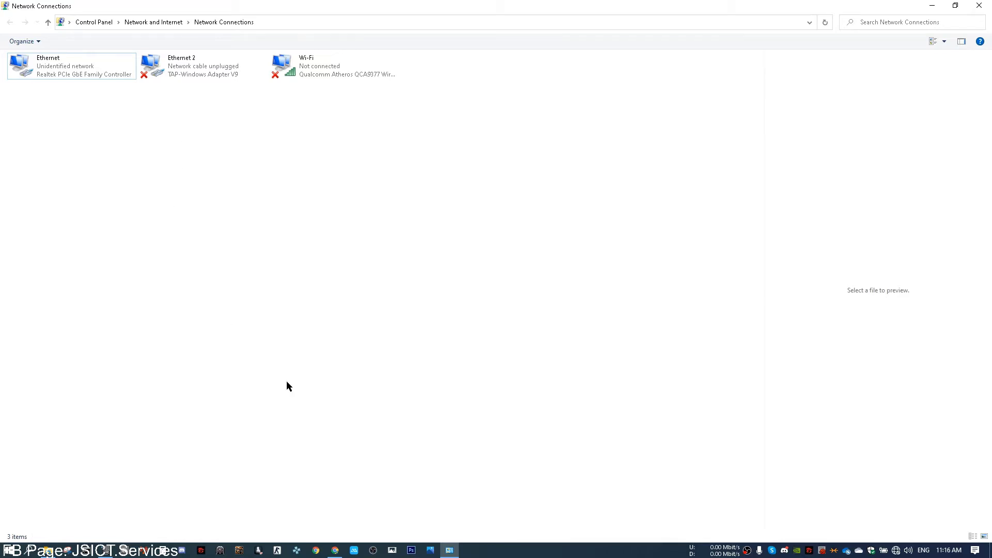
mouse_move(331, 556)
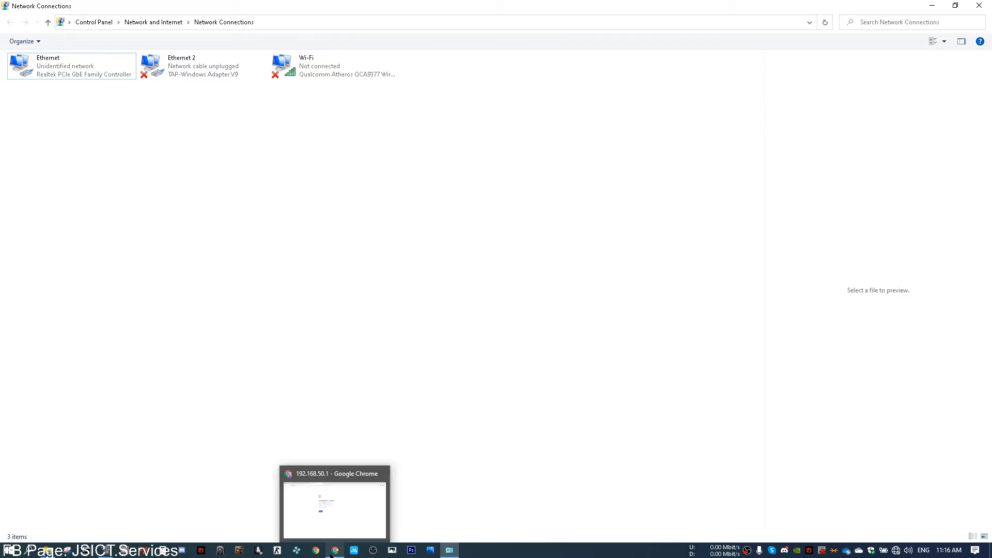
right_click(57, 73)
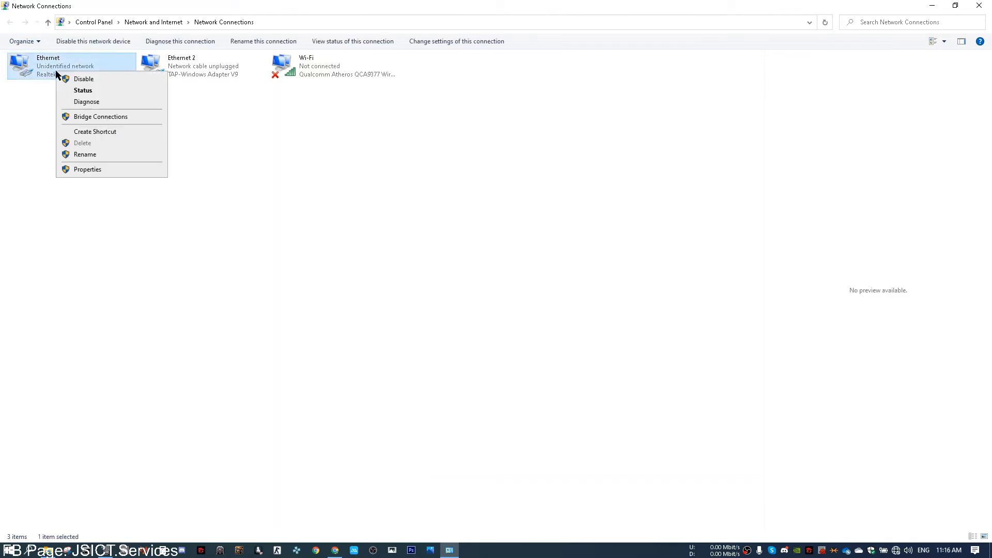
left_click(143, 118)
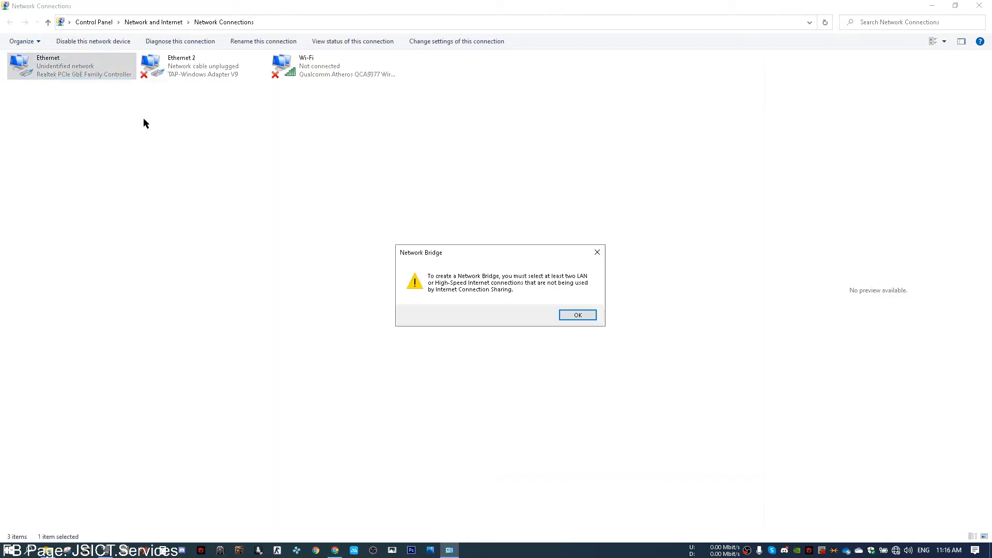
left_click(598, 252)
Step: Set Ethernet IPv4 to static 192.168.50.100, mask 255.255.255.0, gateway 192.168.50.1, and save
right_click(43, 79)
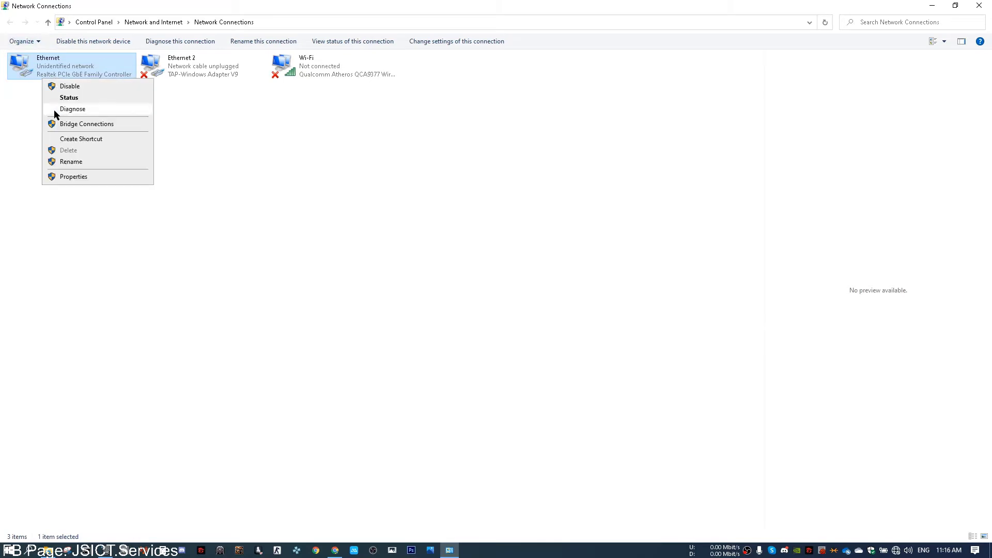
left_click(110, 176)
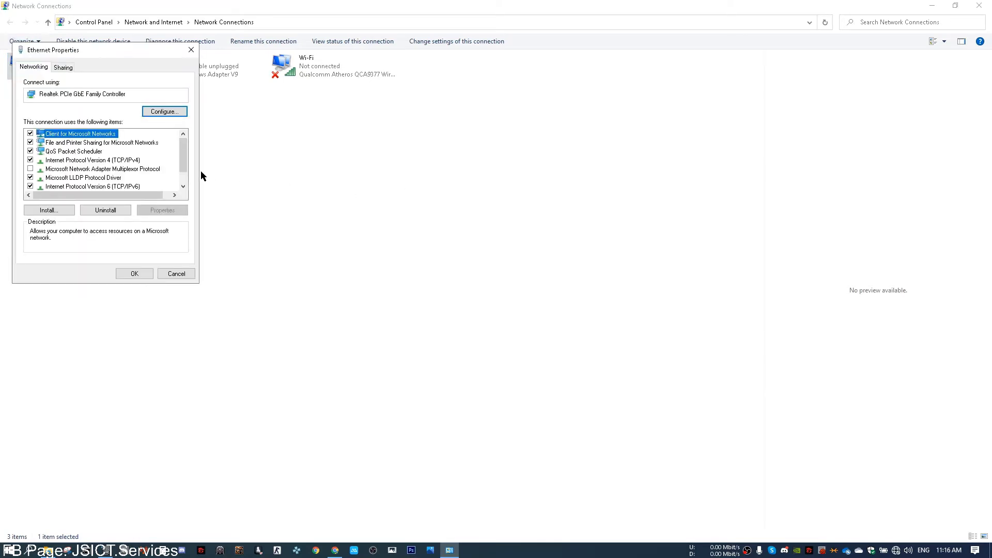
double_click(93, 160)
left_click(120, 164)
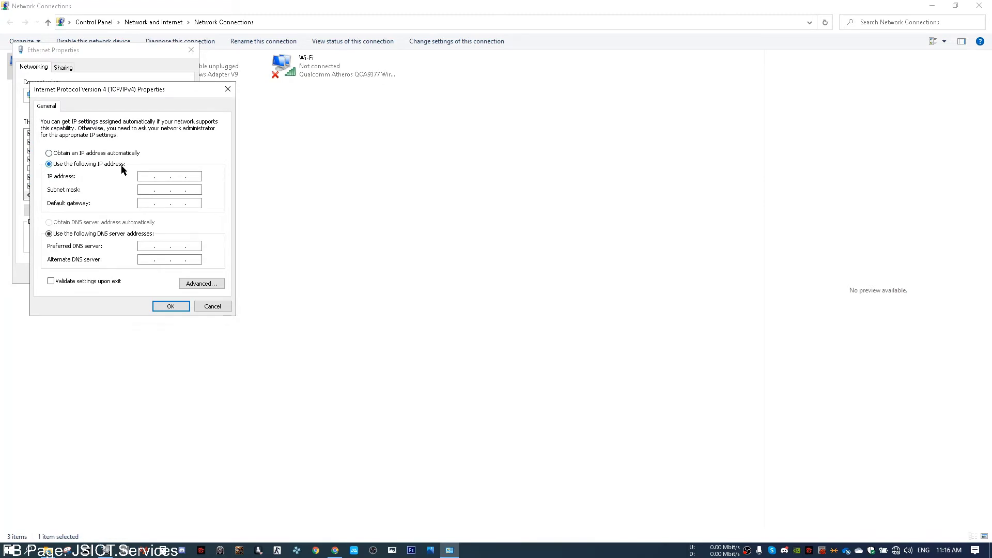
left_click(147, 175)
type("192 . 168 . 50 . 100")
key("Tab")
key("Tab")
type("192.168.50.1")
left_click(170, 305)
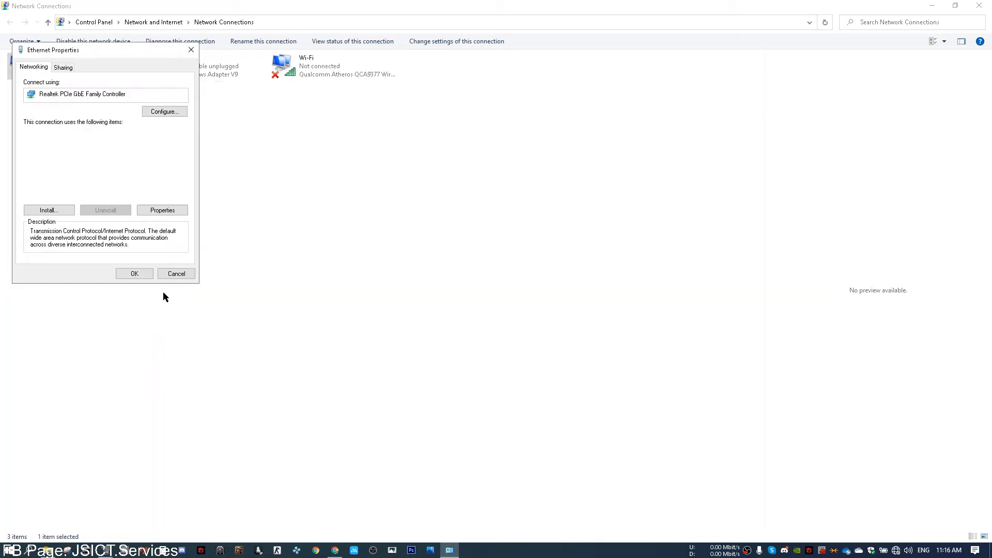
left_click(140, 275)
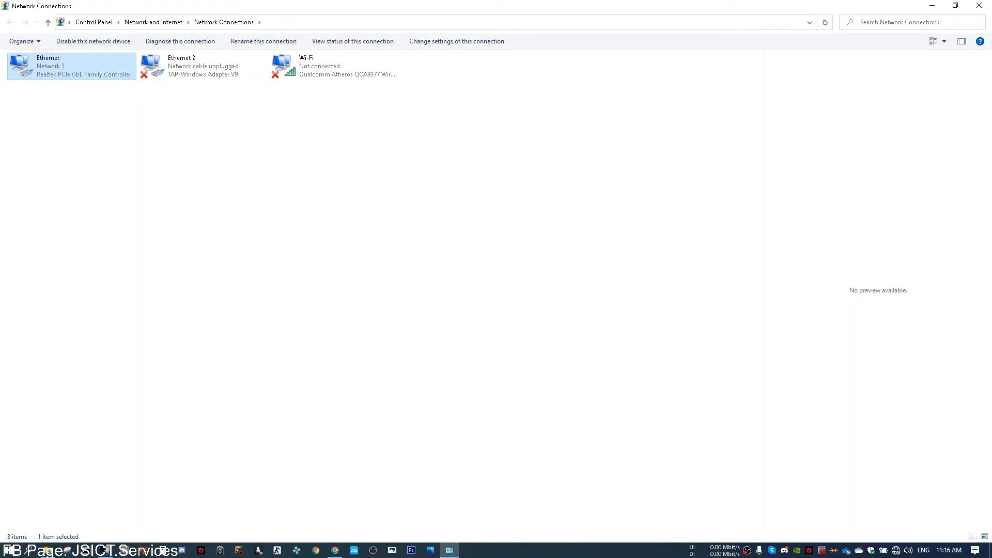
Step: Re-search in Device Discovery, open the RT-AC2600's web page, and close the spare router tabs
left_click(449, 550)
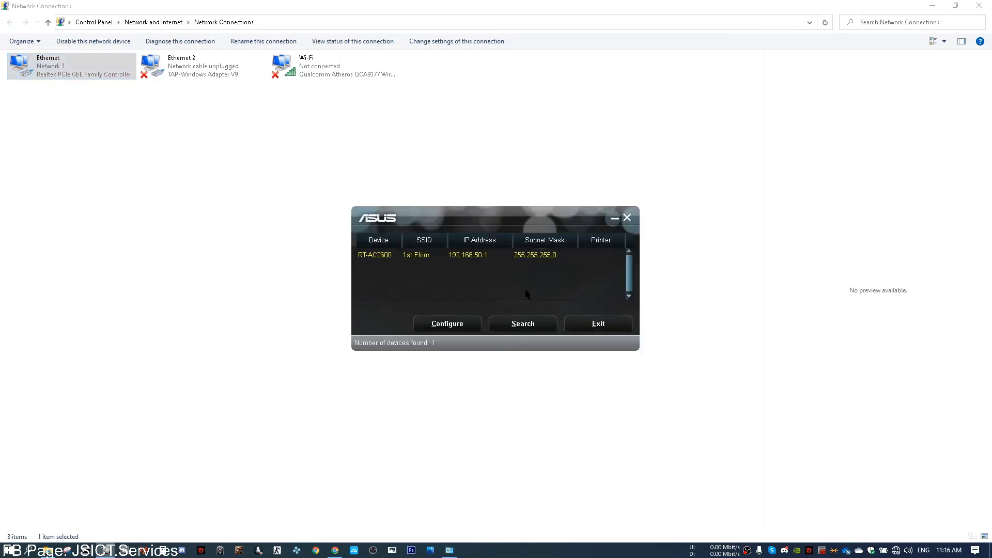
left_click(519, 324)
double_click(482, 257)
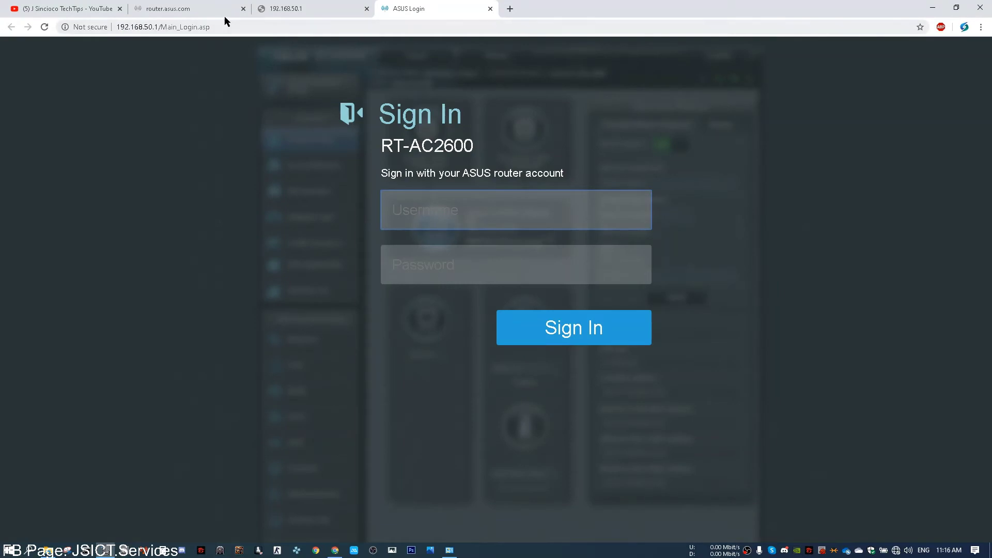
left_click(242, 9)
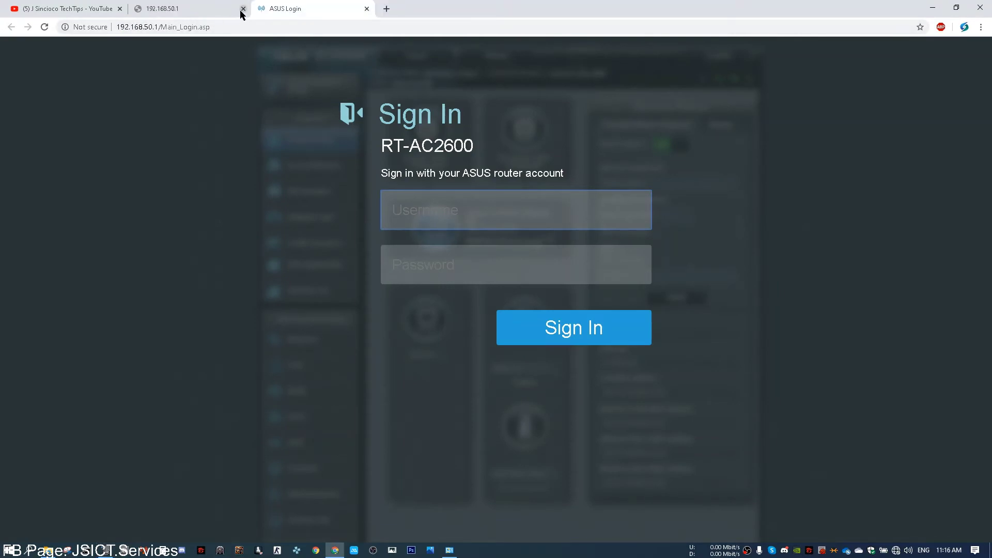
left_click(243, 9)
Step: Sign in with the router's admin username and password, retrying the login once
left_click(439, 202)
type("admin")
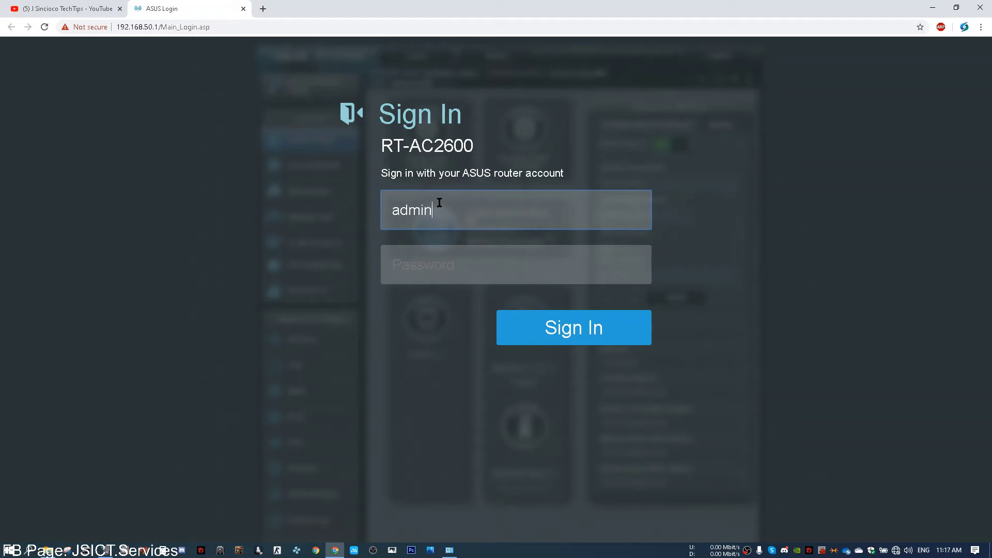
key("Tab")
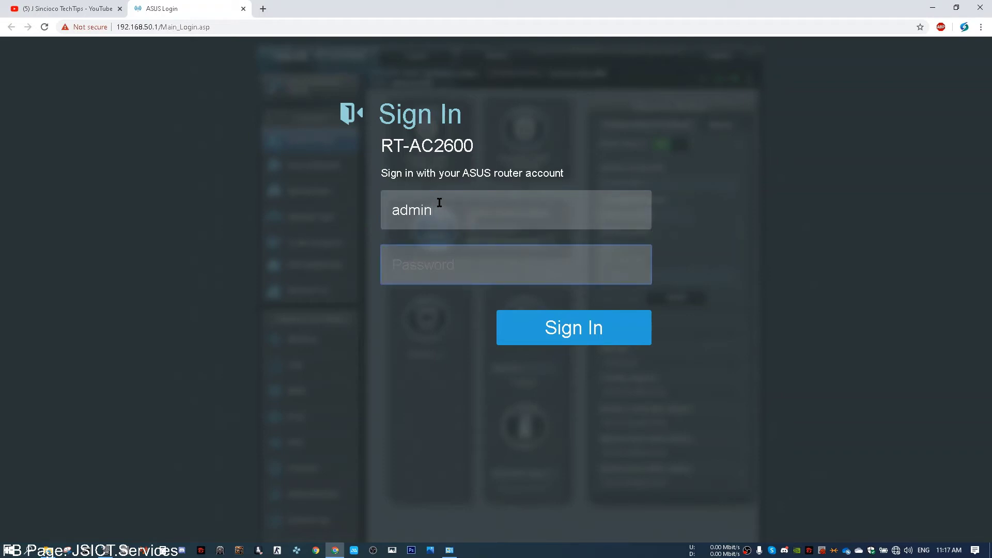
type("admin1234")
left_click(512, 330)
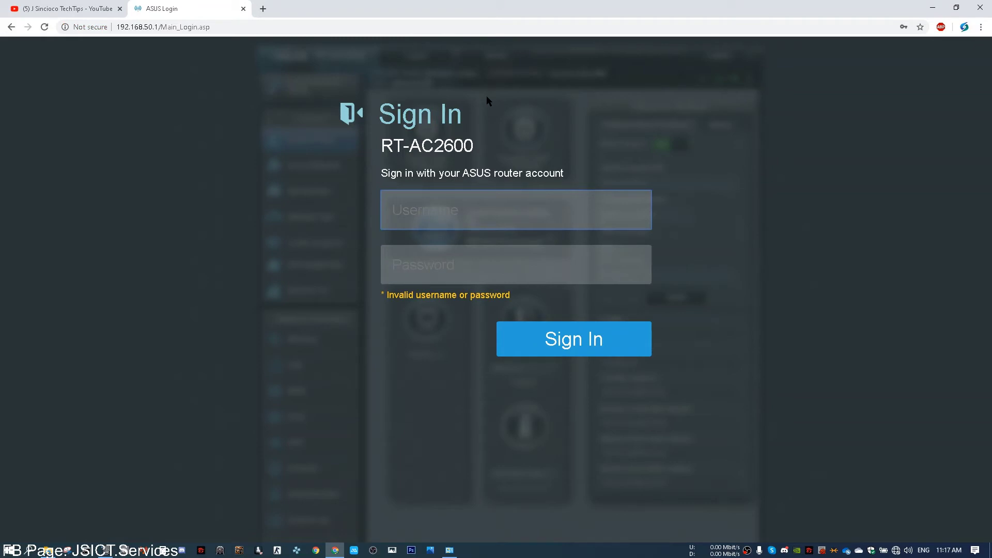
type("admin")
key("Tab")
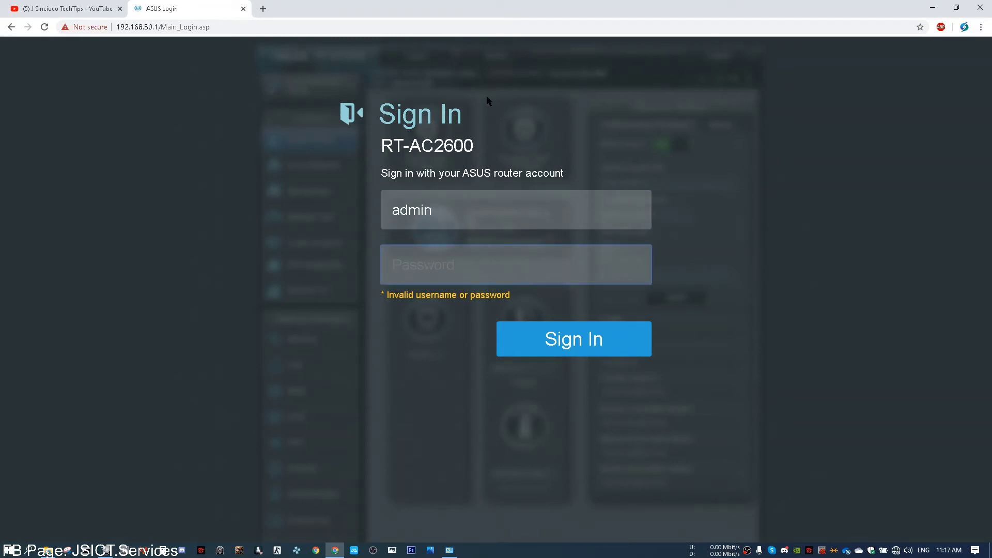
type("•••••••••")
key("Return")
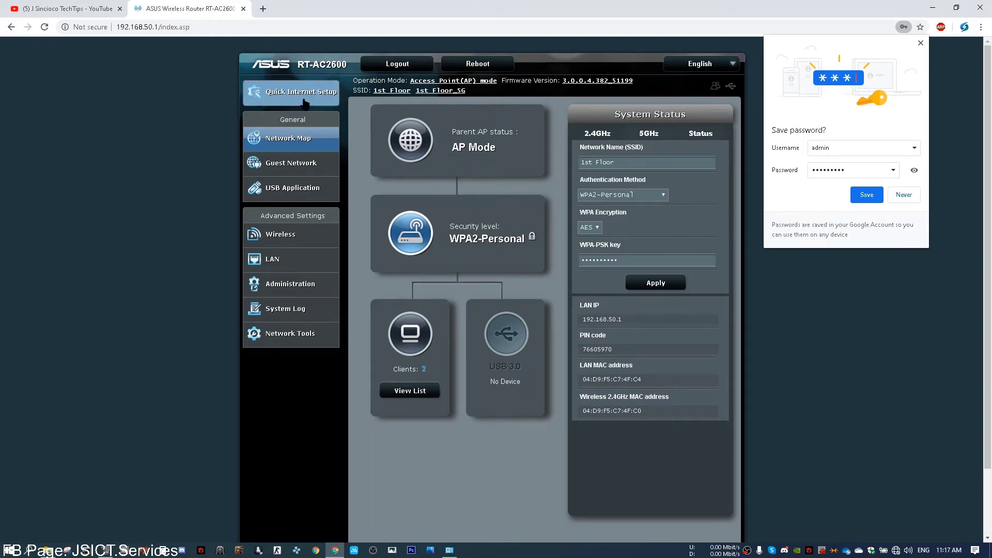
Step: Clear an accidental text selection and dismiss Chrome's save-password prompt
left_click_drag(305, 93, 236, 173)
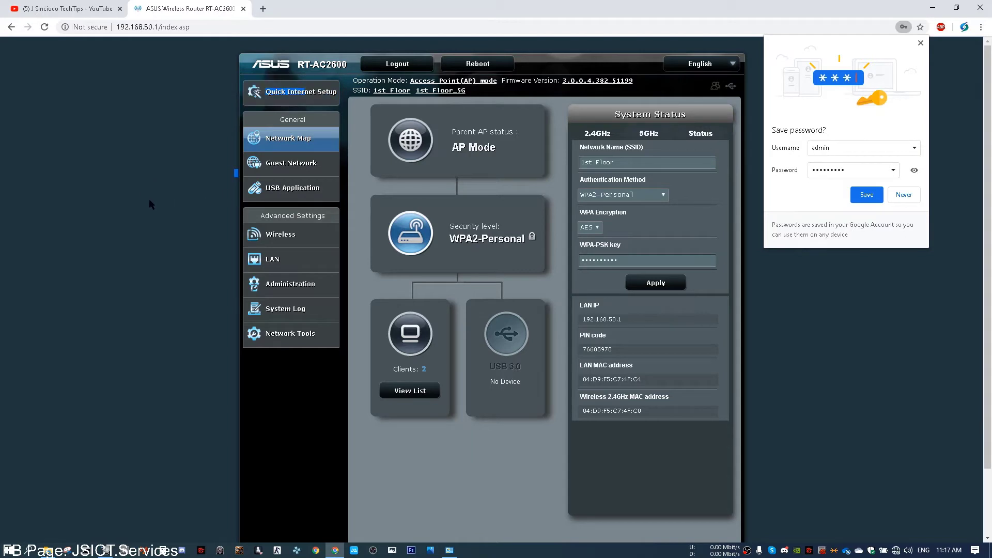
left_click(150, 204)
left_click(920, 43)
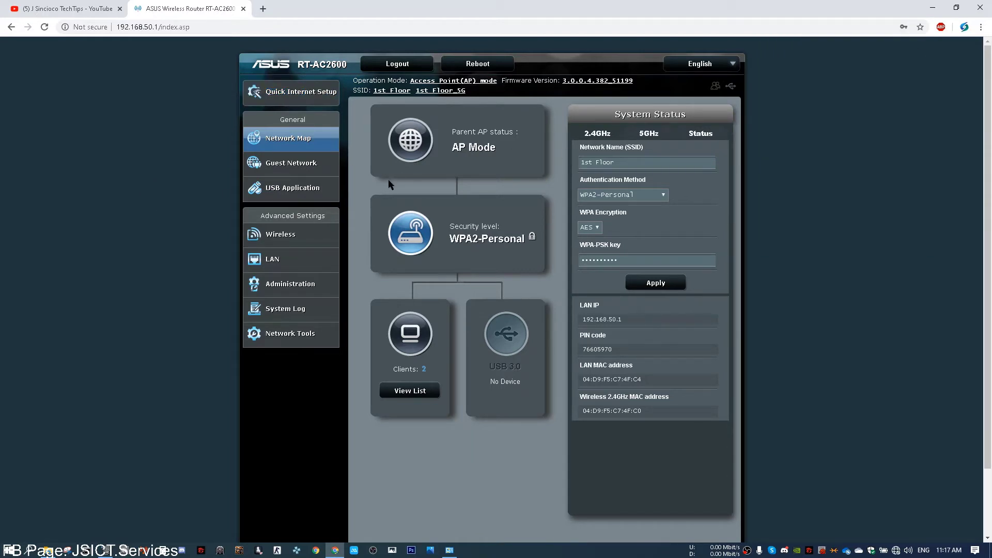
Step: View the parent AP's Internet status, then go to the 2.4GHz Wireless General settings
left_click(416, 148)
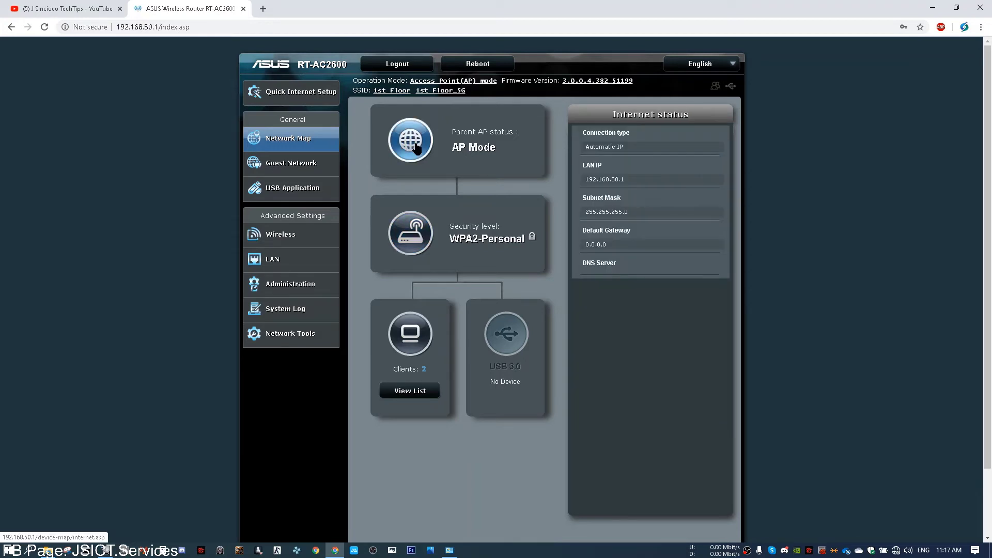
scroll(664, 231, "down", 3)
scroll(664, 231, "up", 3)
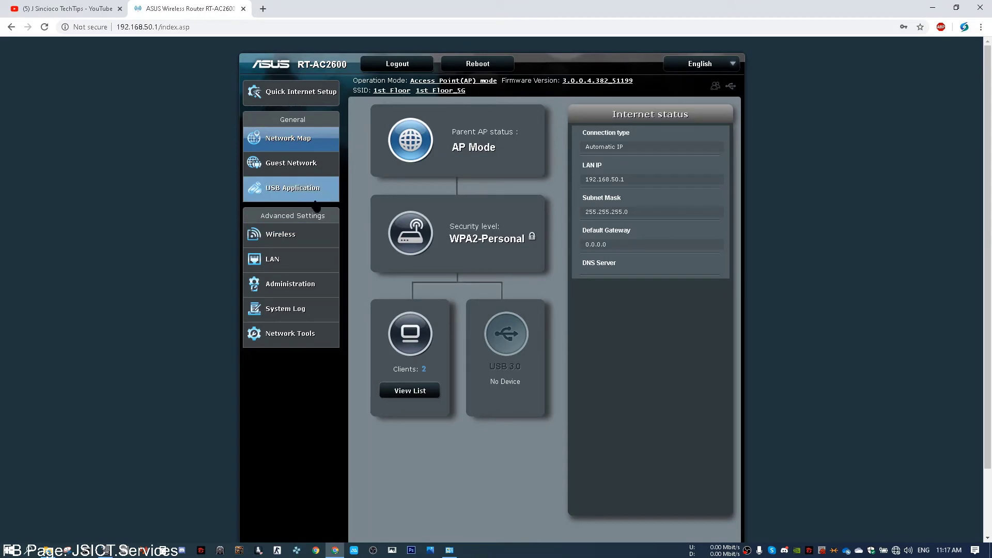
left_click(296, 240)
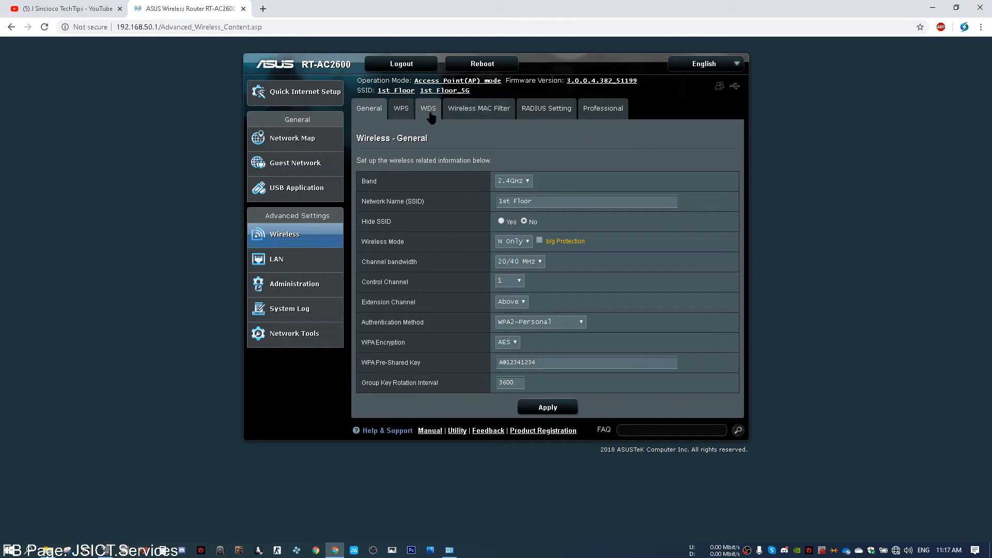
Step: On the WDS tab, set 'Connect to APs in list' to Yes and apply the Hybrid bridge settings
left_click(431, 115)
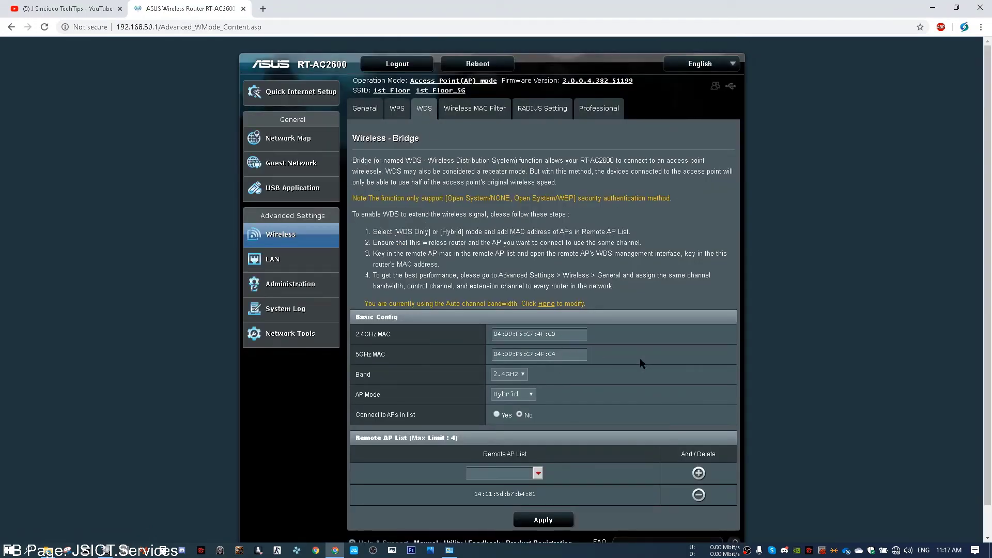
scroll(640, 358, "down", 1)
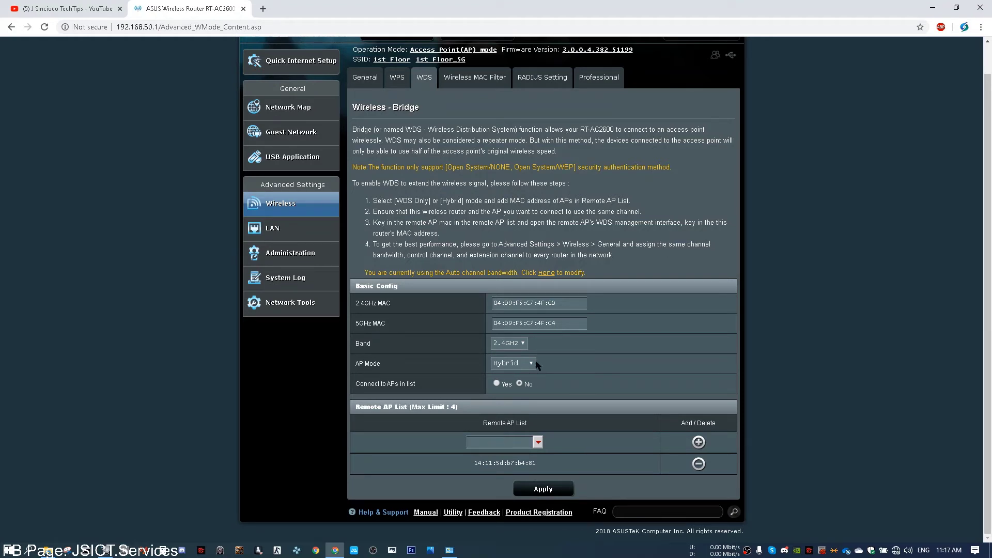
left_click(497, 383)
left_click(540, 488)
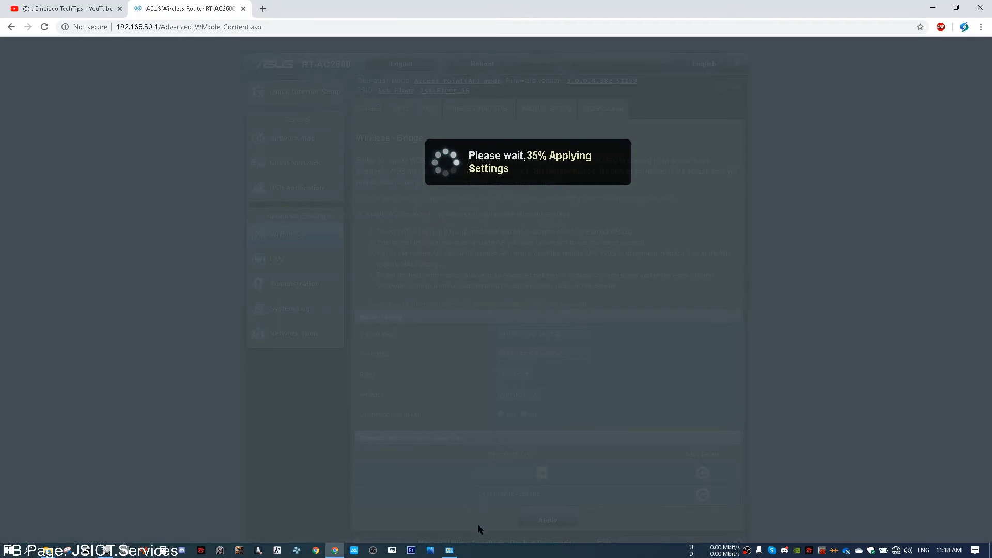
Step: View the Ethernet connection's status details in Network Connections, then close them
left_click(455, 551)
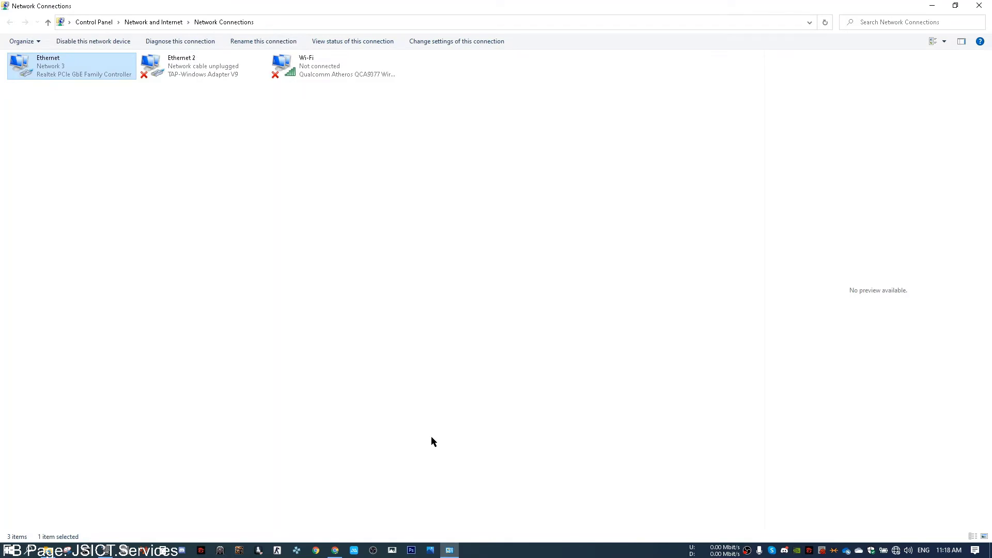
double_click(46, 67)
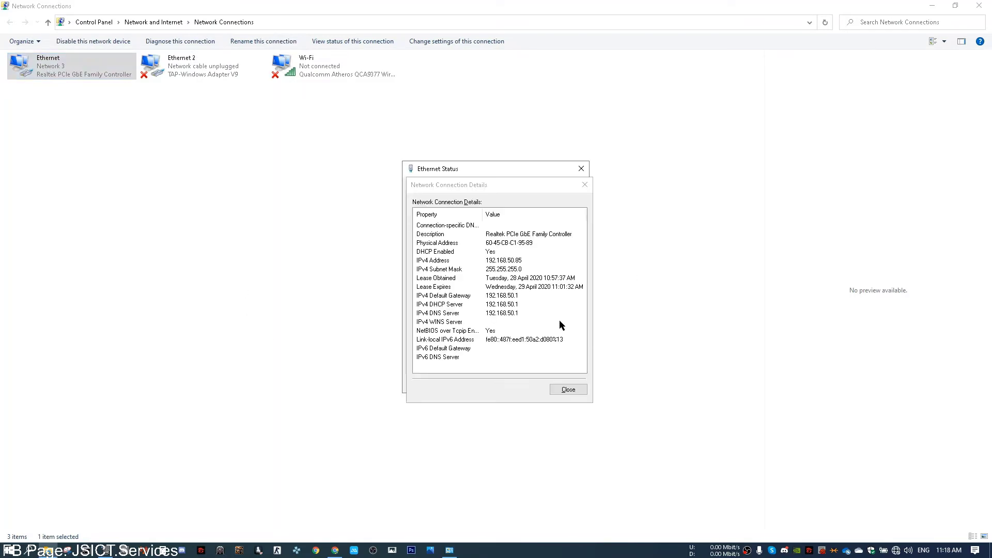
left_click(568, 390)
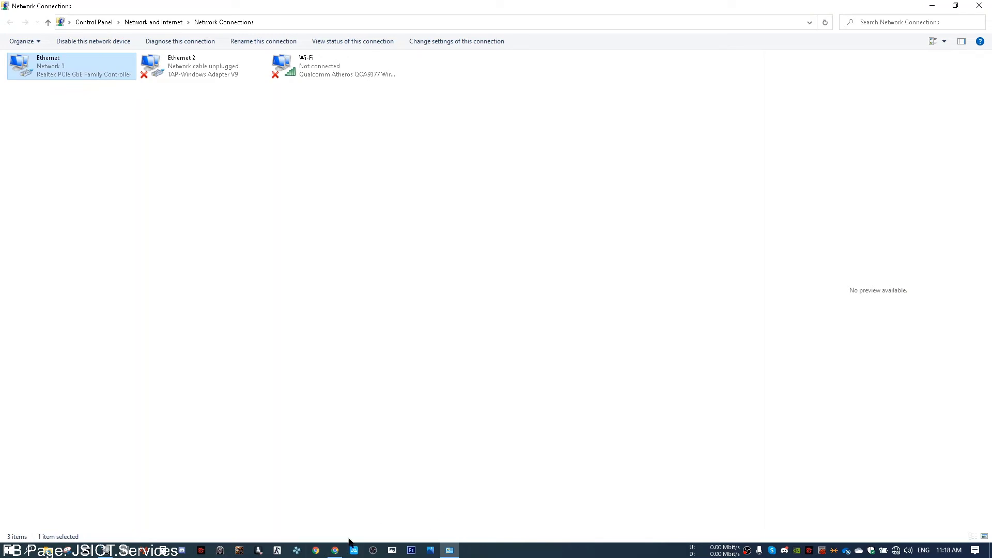
Step: Follow the 'Here' link in the WDS page's channel bandwidth note to the 2.4GHz General page
mouse_move(336, 550)
left_click(371, 491)
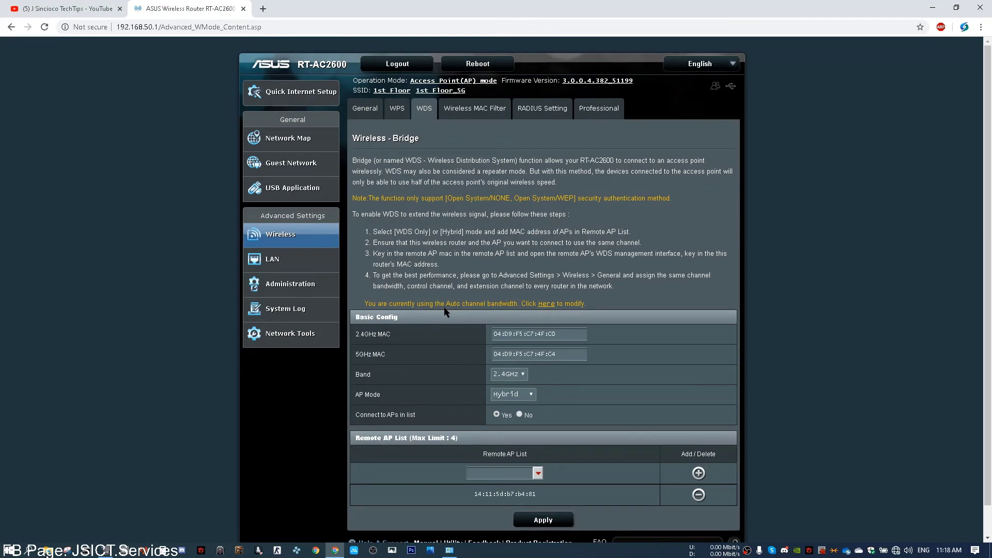
left_click(546, 304)
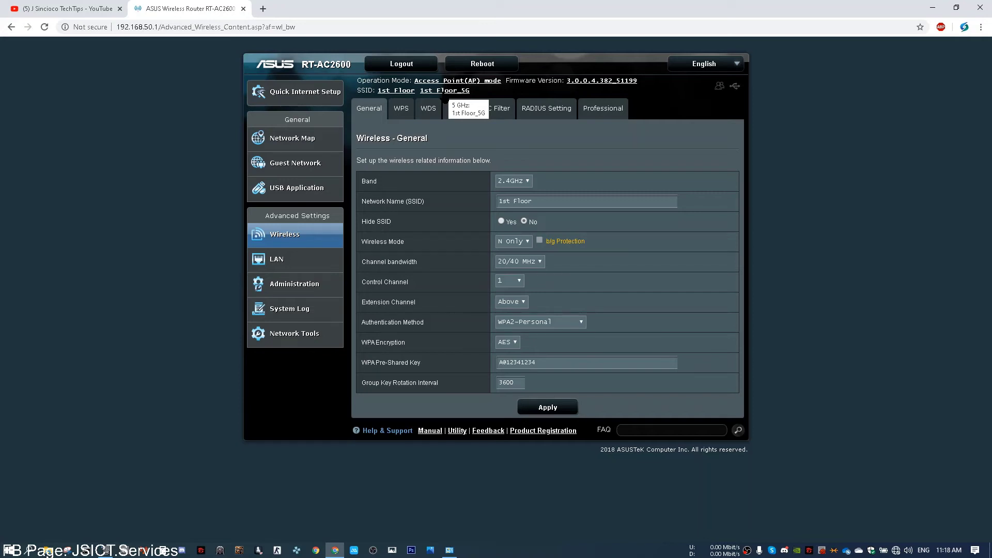
Step: Change the 2.4GHz channel bandwidth from 20/40 MHz to 40 MHz and apply
left_click(536, 262)
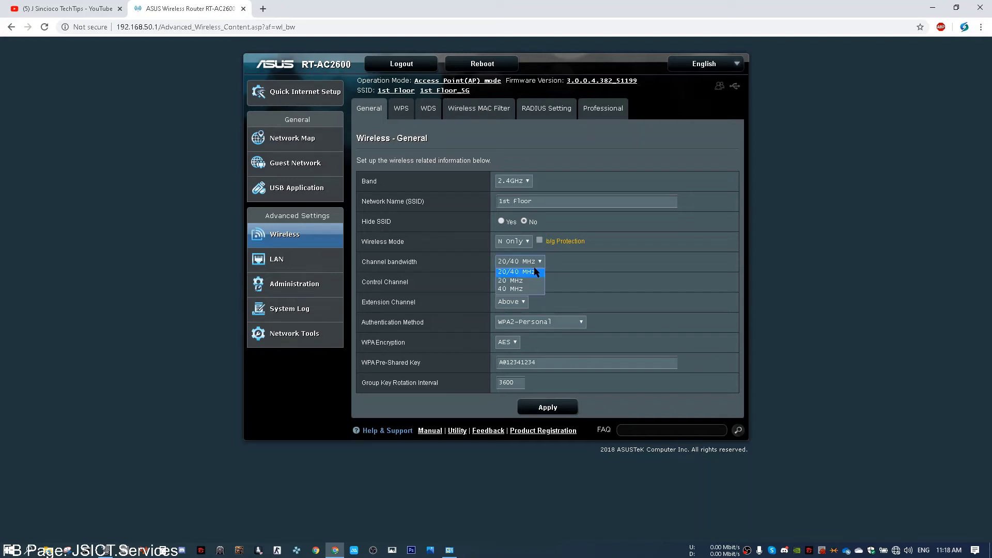
left_click(525, 289)
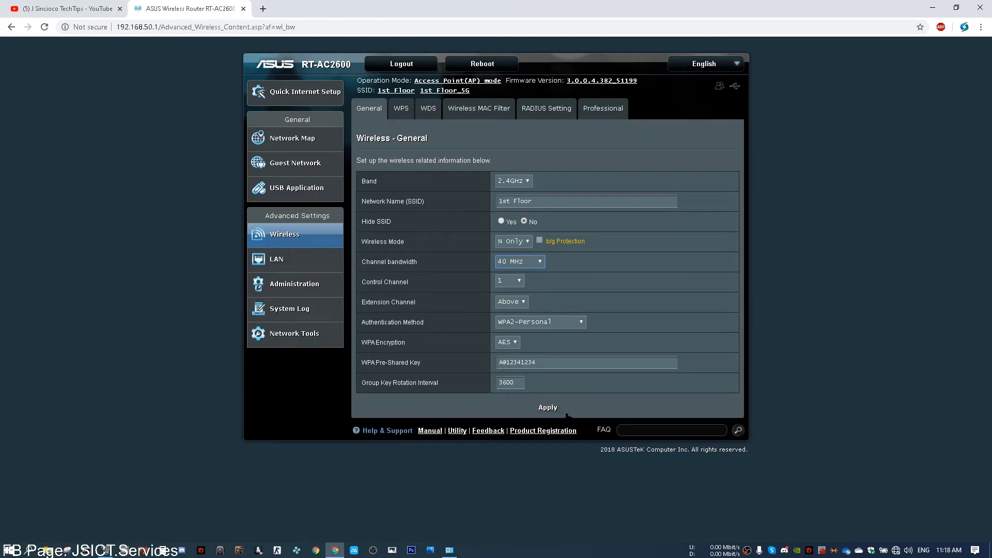
left_click(562, 412)
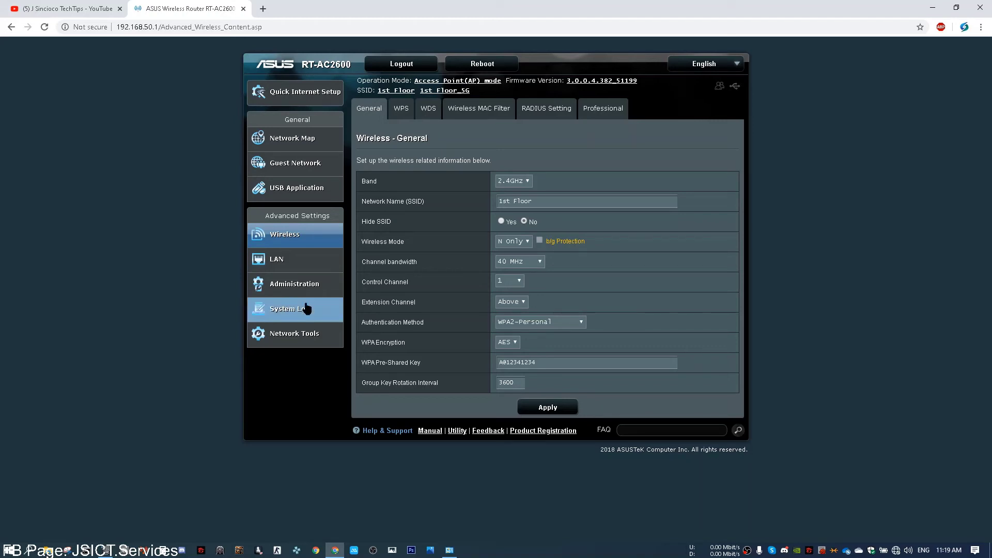
Step: Open the Network Map and show the System Status panel's CPU, RAM and Ethernet port details
left_click(431, 115)
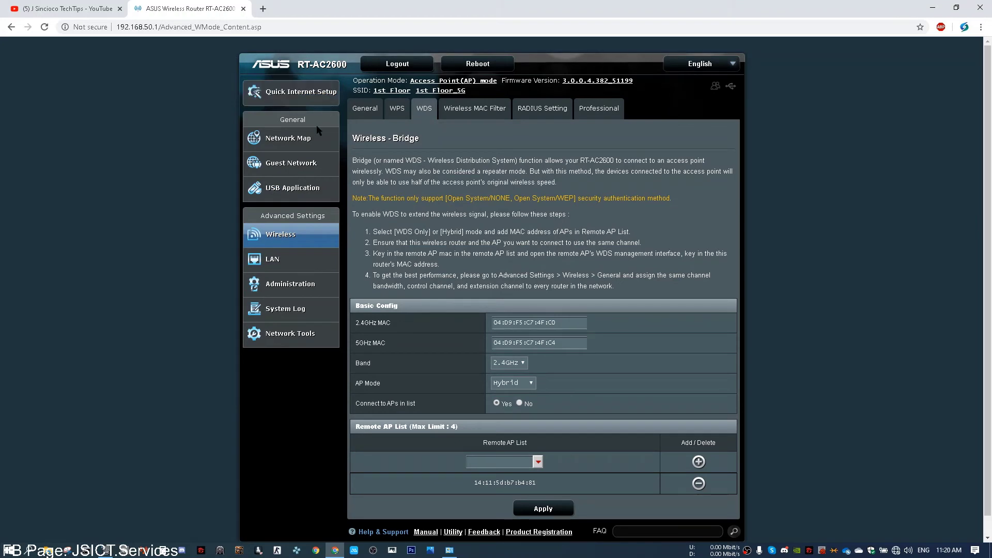
left_click(314, 154)
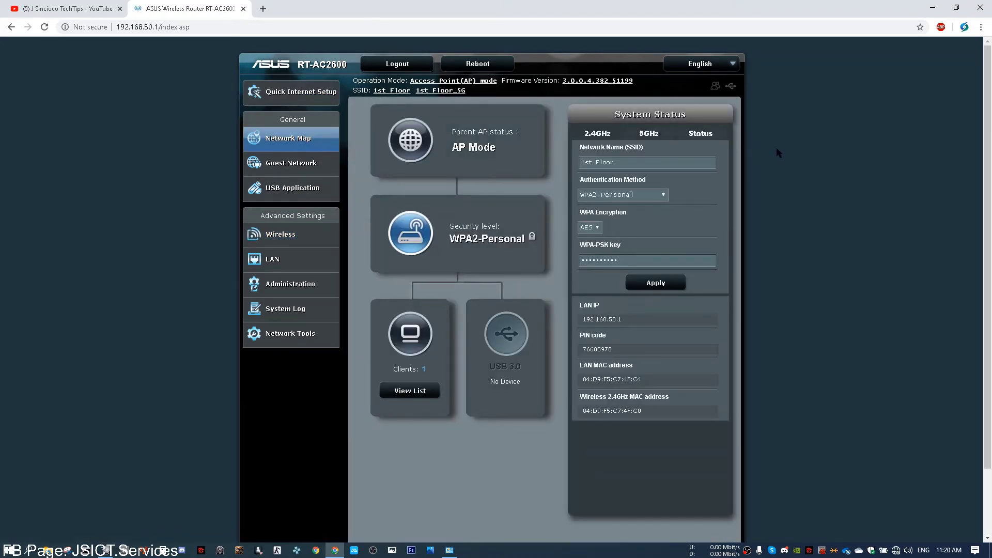
left_click(705, 135)
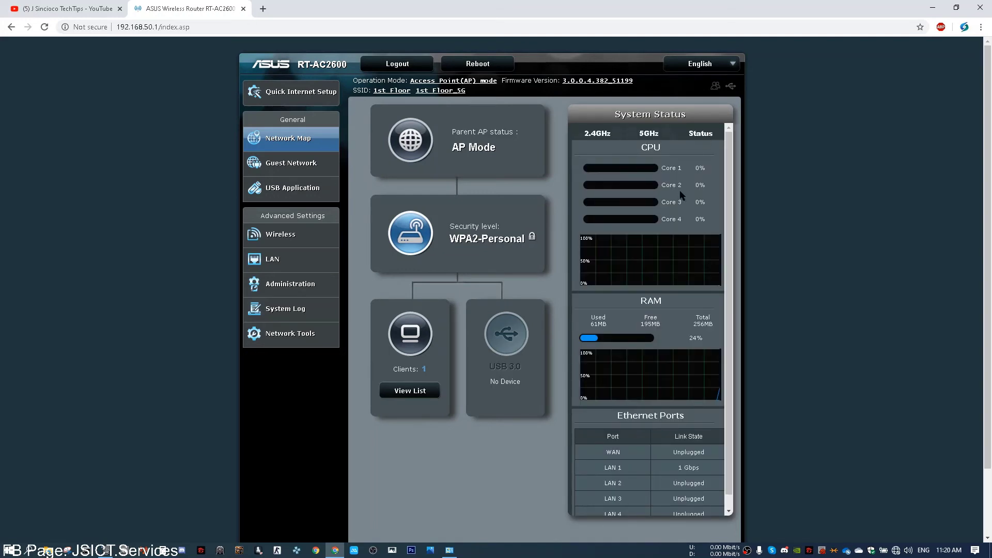
scroll(668, 218, "down", 1)
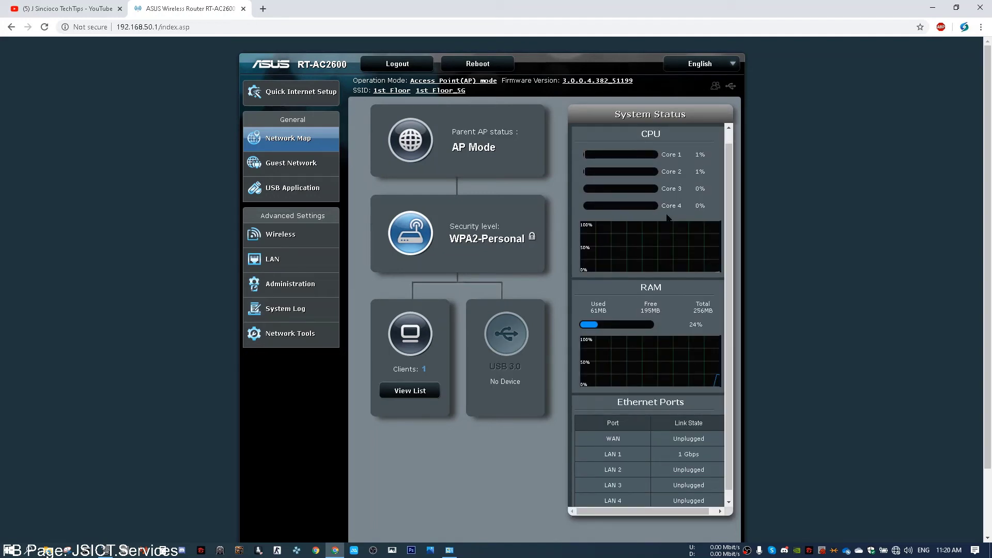
scroll(667, 217, "up", 1)
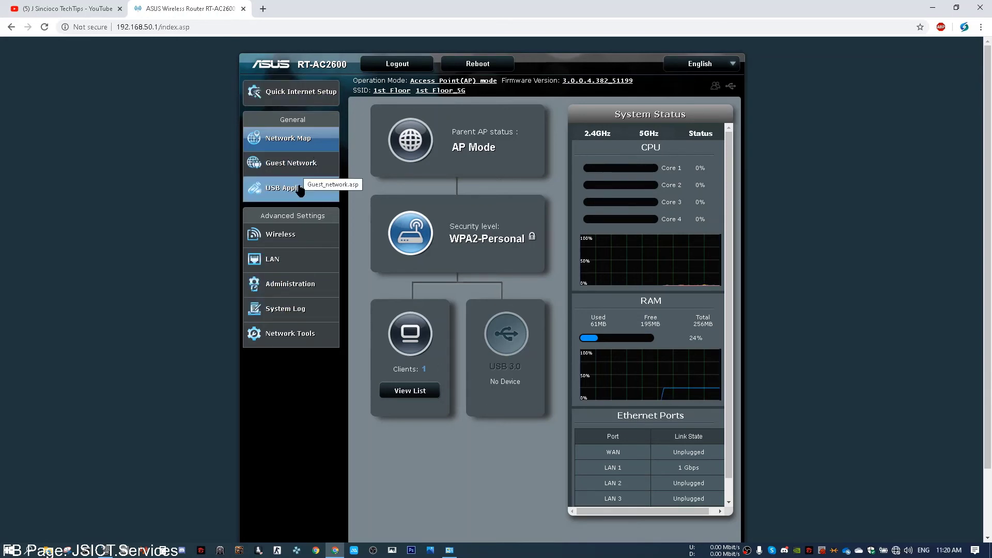
Step: Browse the Administration System, Firmware Upgrade, Restore/Save/Upload, Feedback and Privacy tabs, then the System Log
left_click(271, 283)
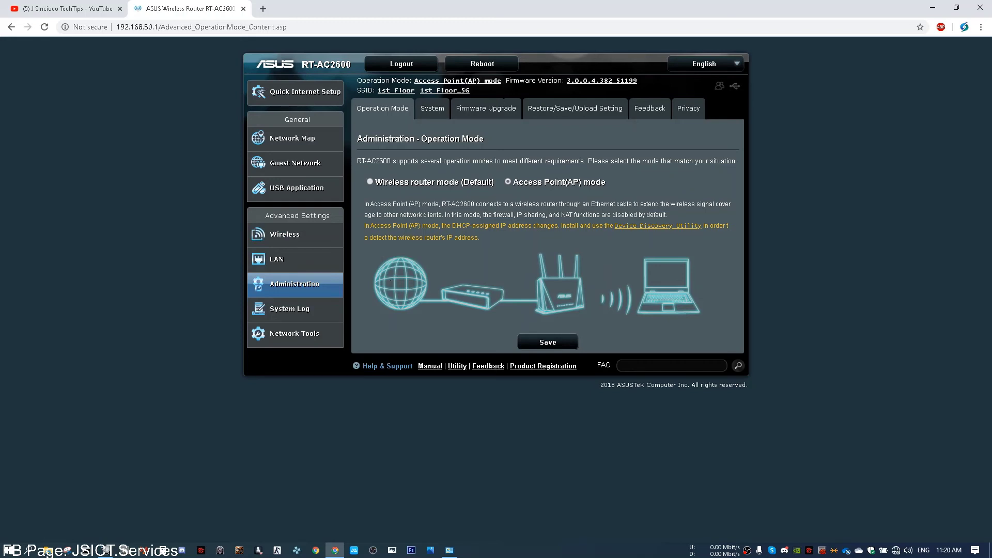
left_click(432, 113)
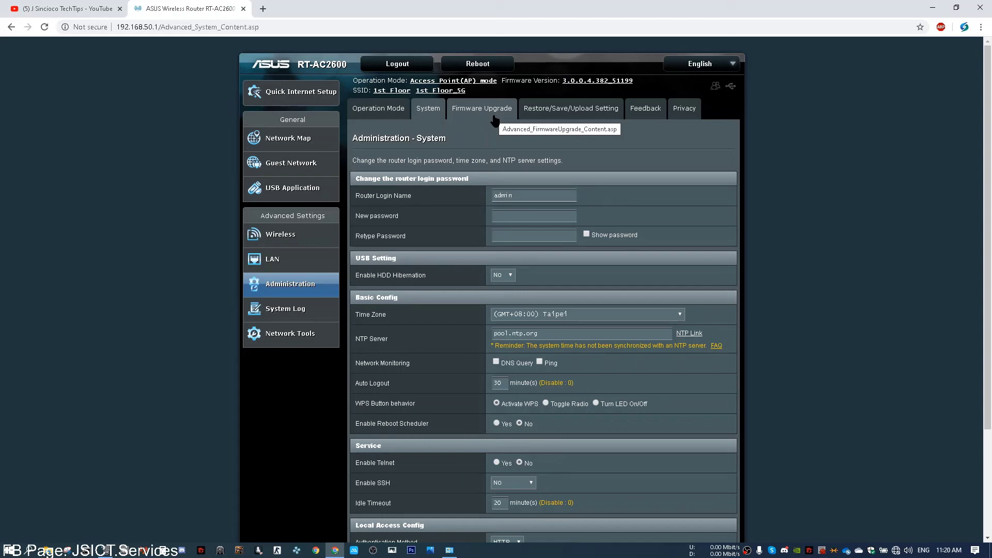
left_click(493, 111)
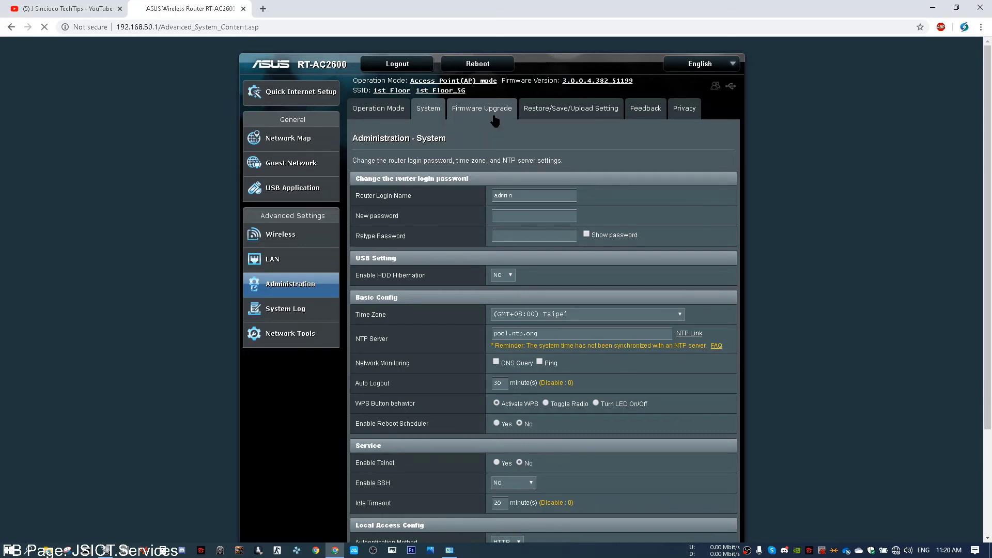
left_click(580, 121)
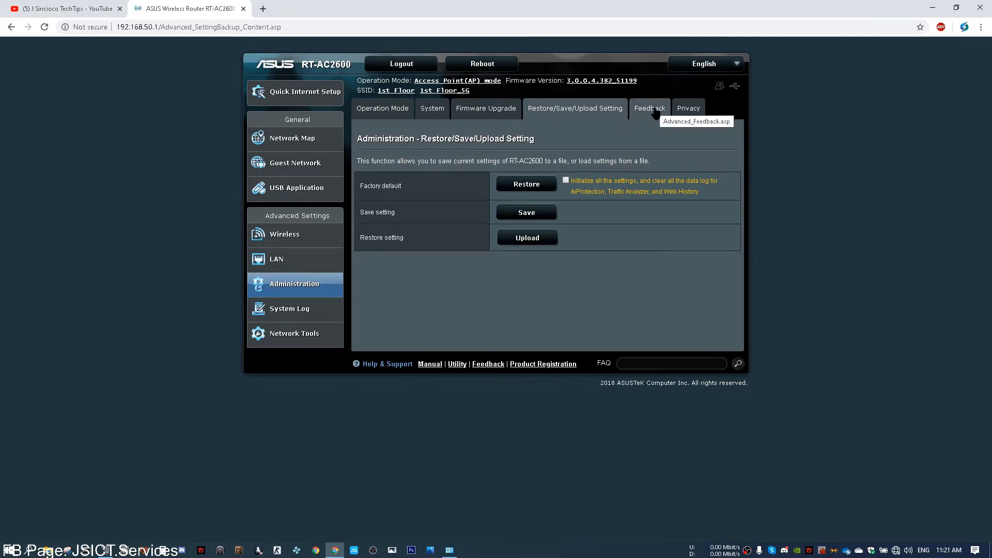
left_click(655, 109)
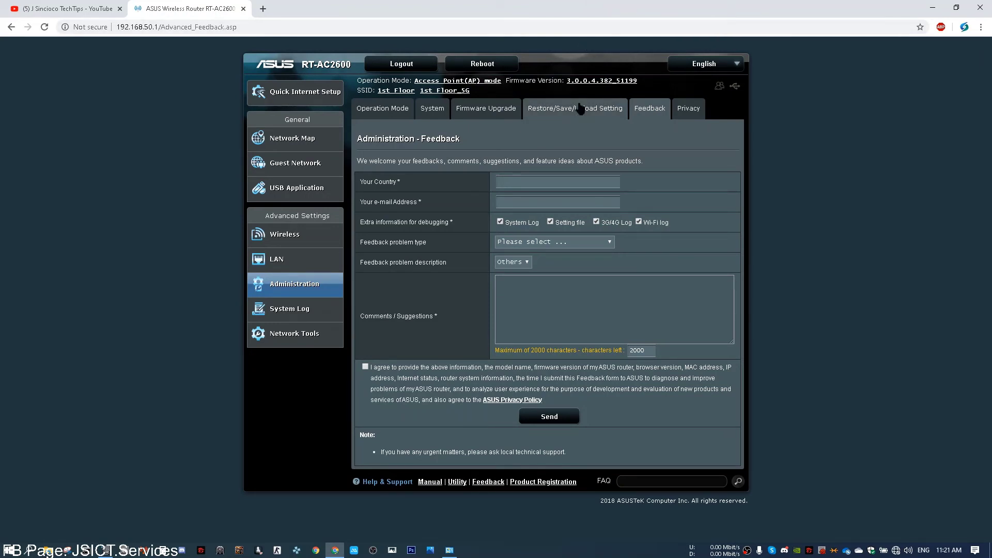
left_click(688, 108)
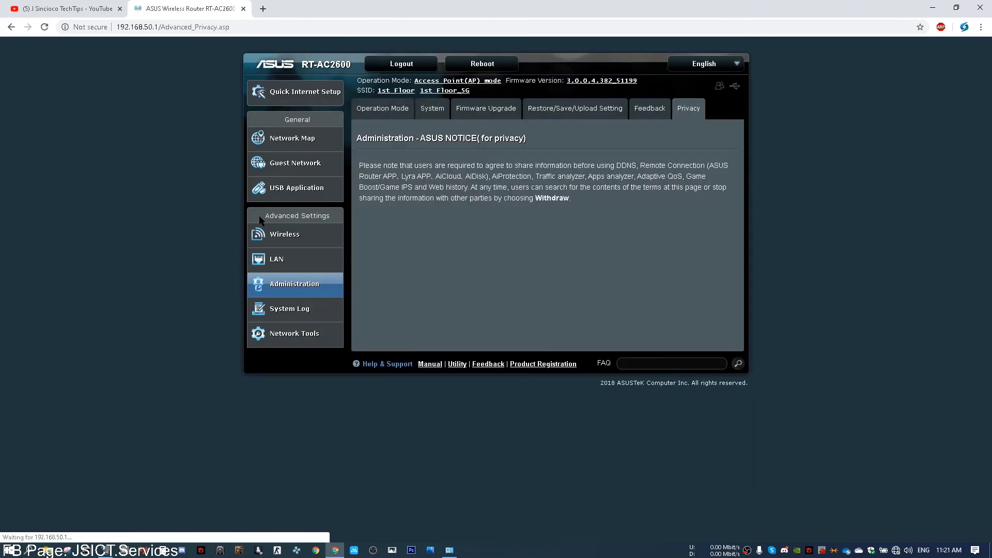
left_click(283, 312)
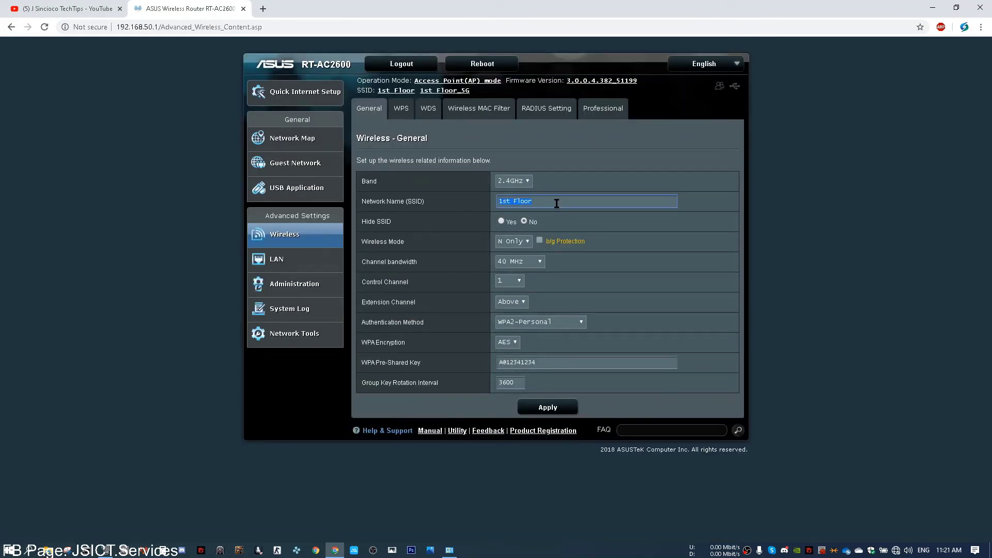
Step: Rename the 2.4GHz SSID to 'Main', keep the 40 MHz channel bandwidth, and apply
type("Main")
left_click(538, 262)
left_click(537, 262)
left_click(567, 411)
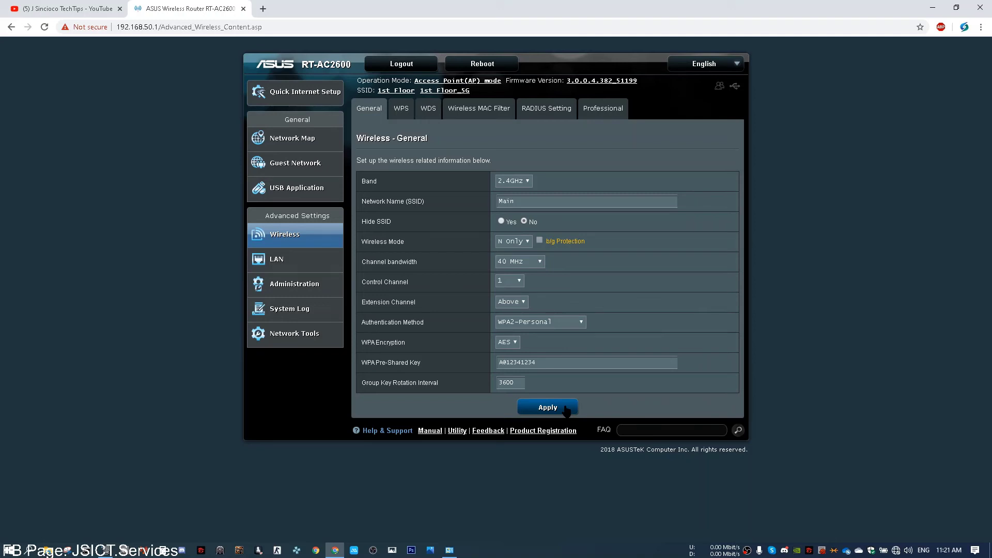
left_click(566, 409)
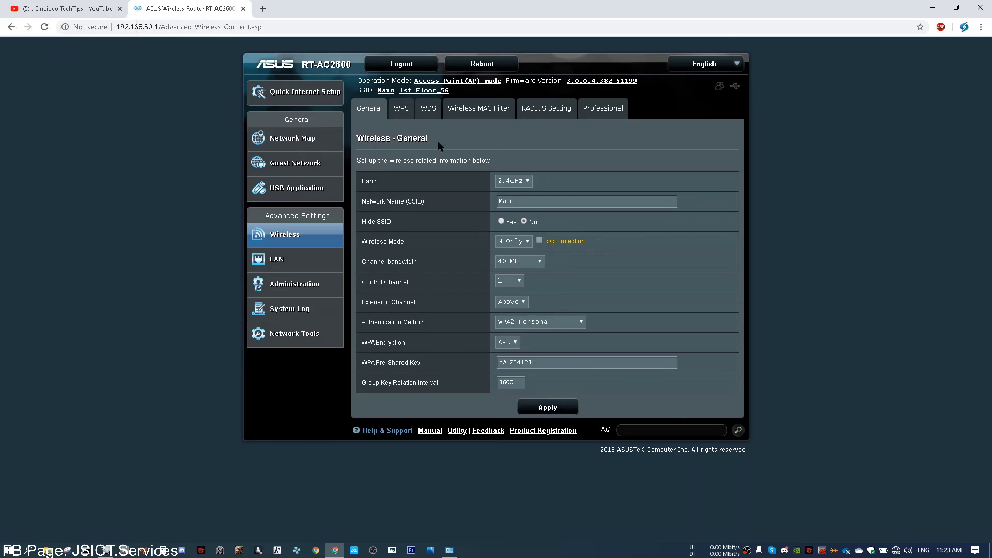
Step: In the WDS bridge settings, add the scanned 'Main' access point as the remote AP
left_click(438, 114)
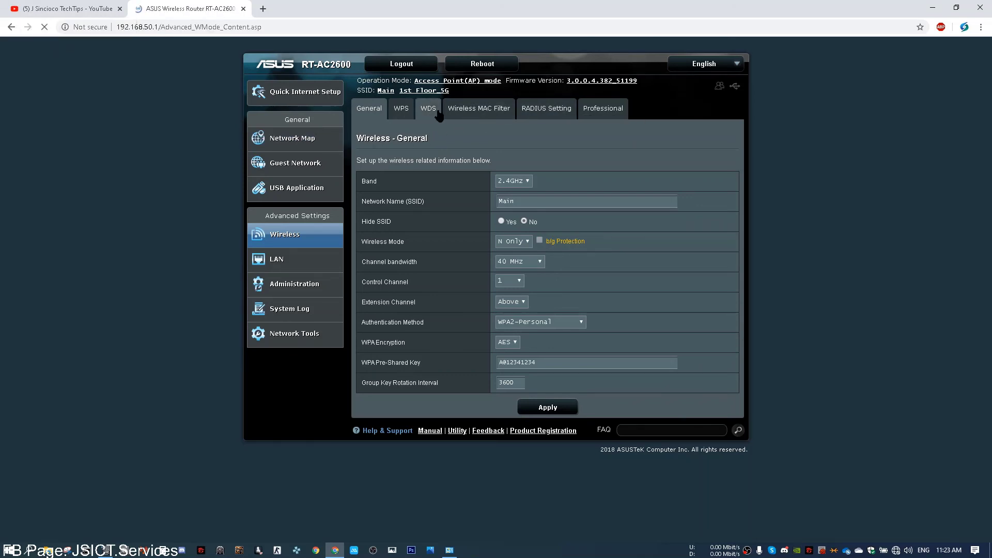
scroll(592, 187, "down", 2)
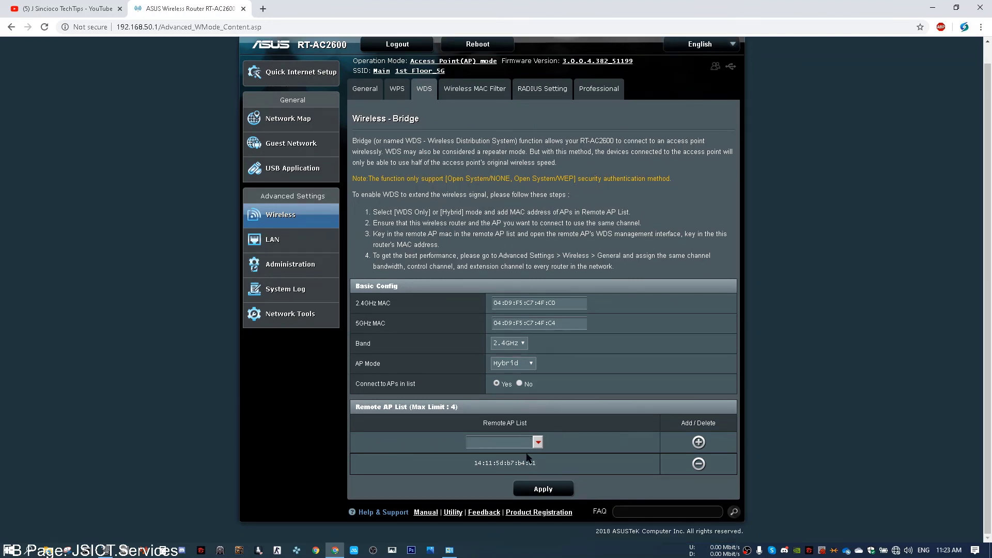
left_click(538, 442)
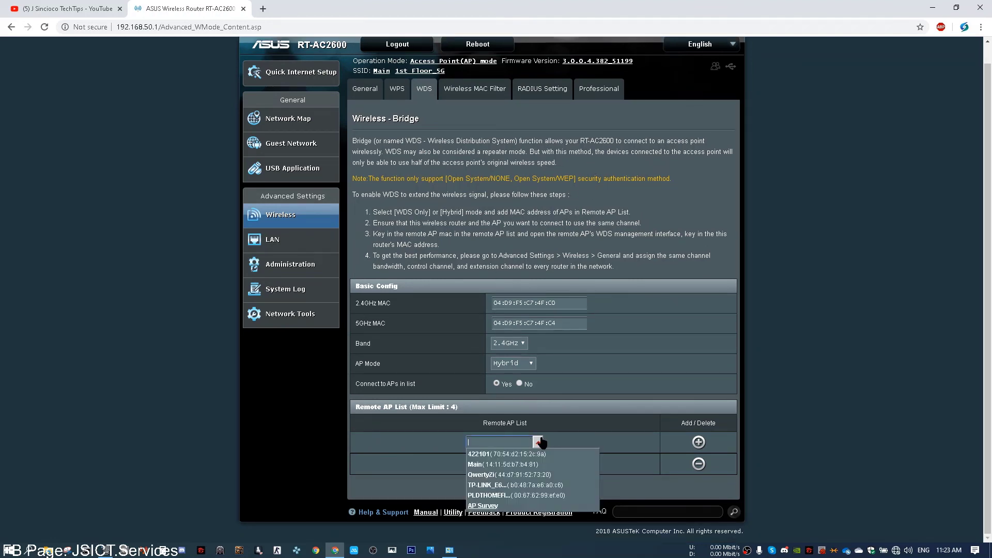
left_click(548, 465)
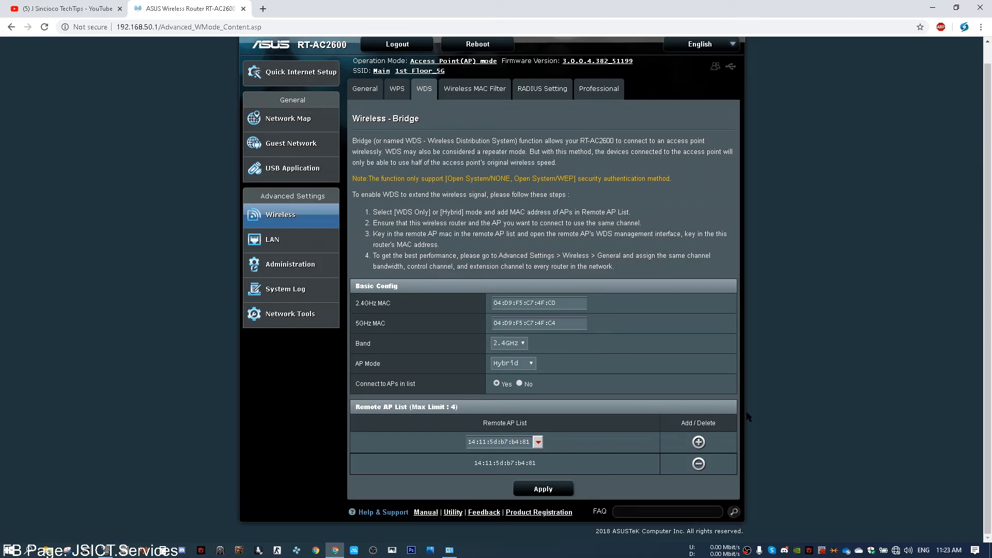
Step: Set the AP mode to WDS Only, save it, then go to the 1st_Floor_5G general settings
left_click(500, 368)
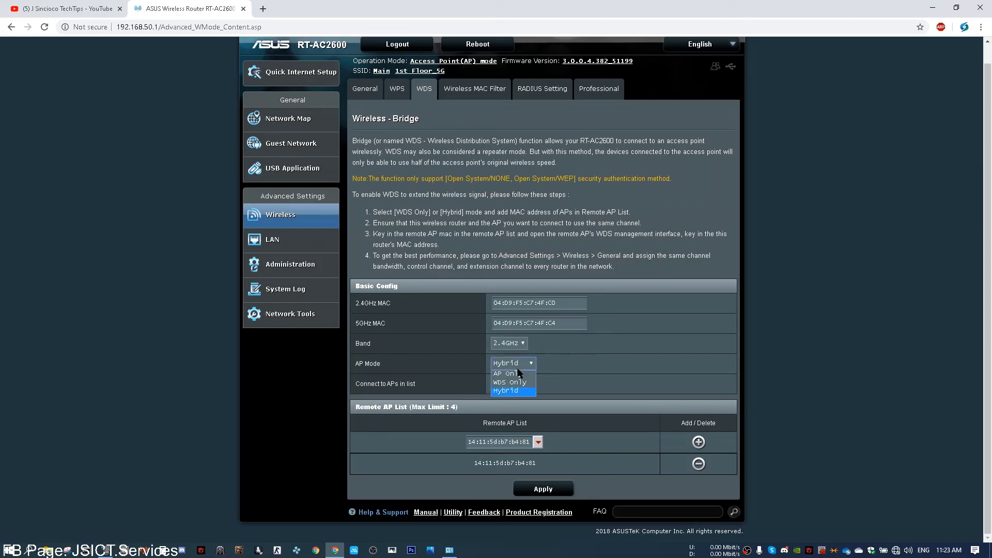
left_click(516, 382)
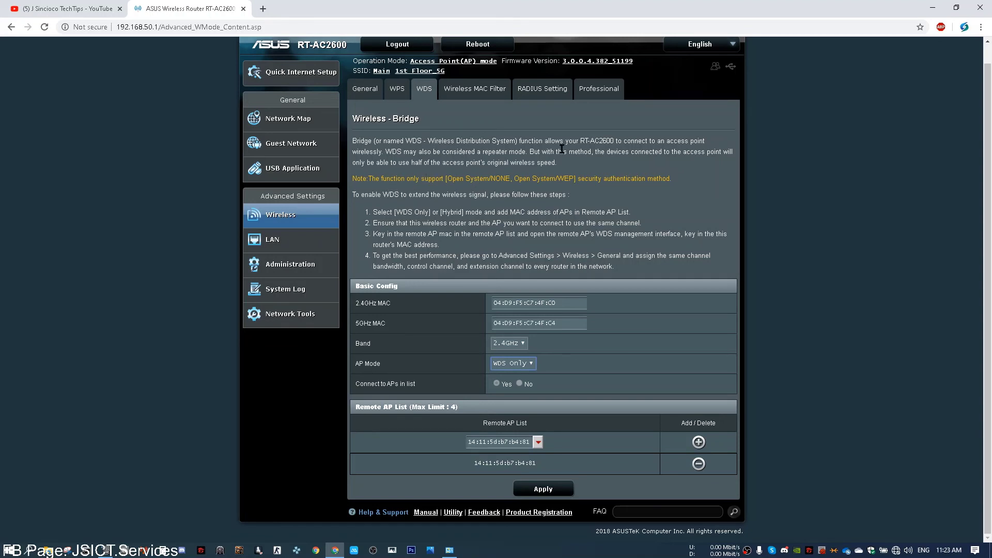
left_click(537, 493)
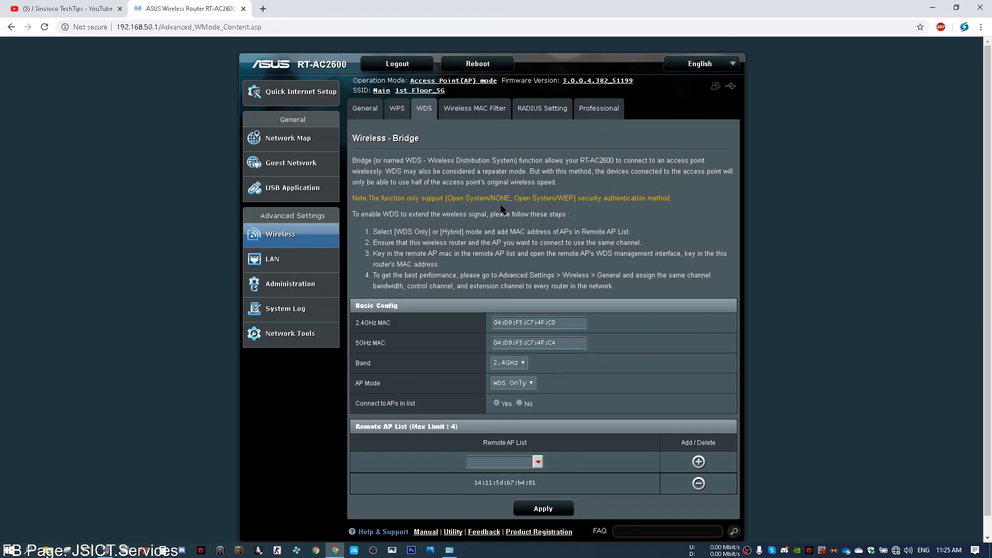
left_click(427, 92)
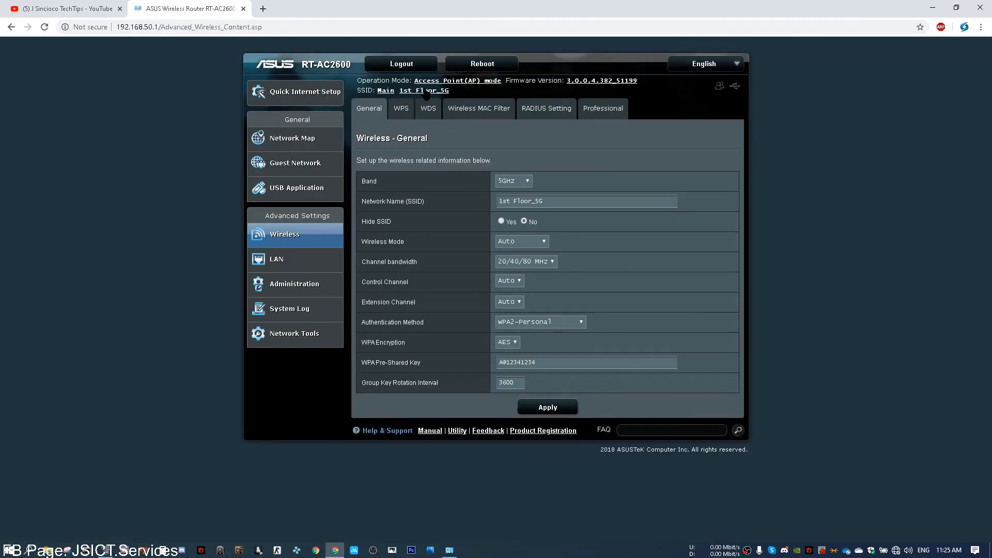